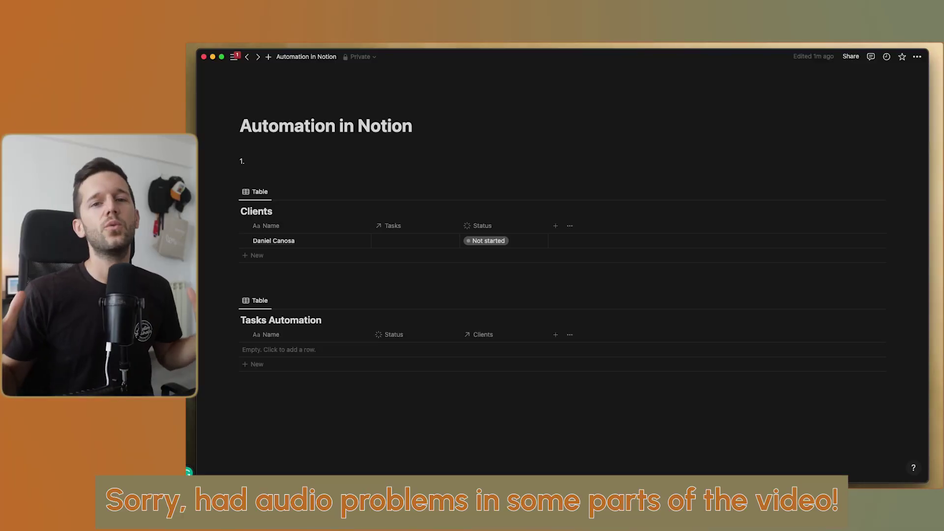
# Start a new automation on the Clients database with a trigger for edits to the Name property
pyautogui.click(362, 175)
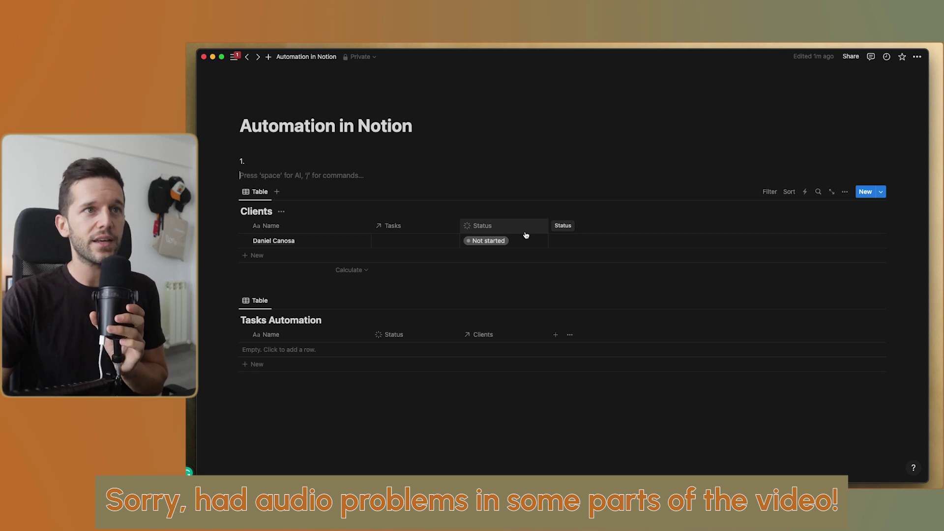
pyautogui.click(805, 192)
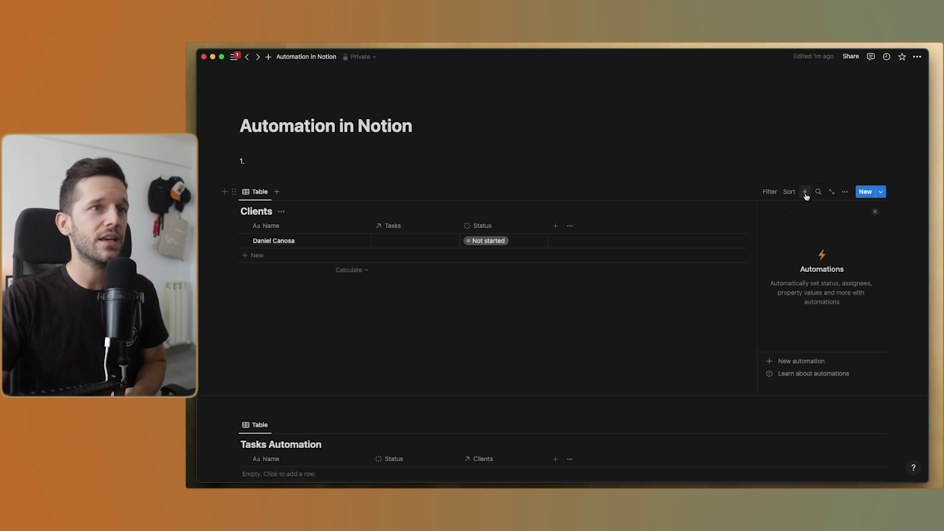
pyautogui.click(797, 362)
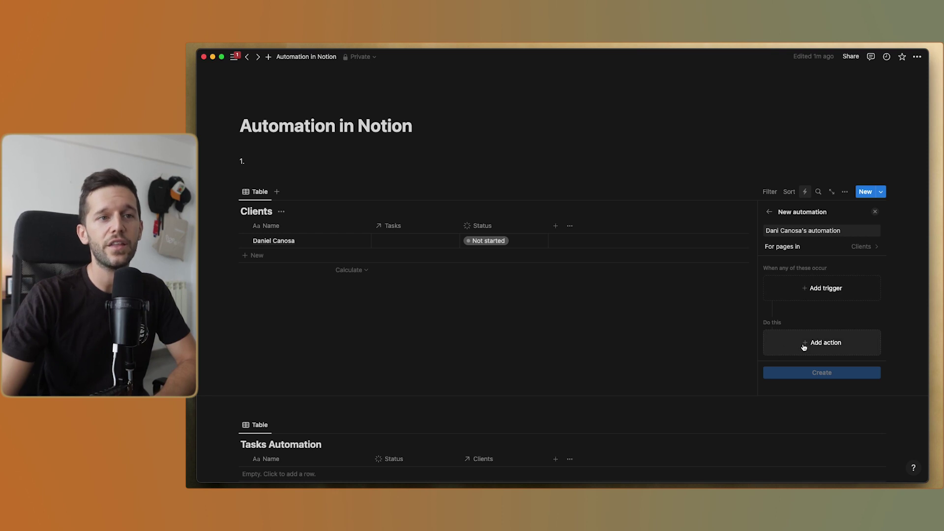
pyautogui.click(821, 295)
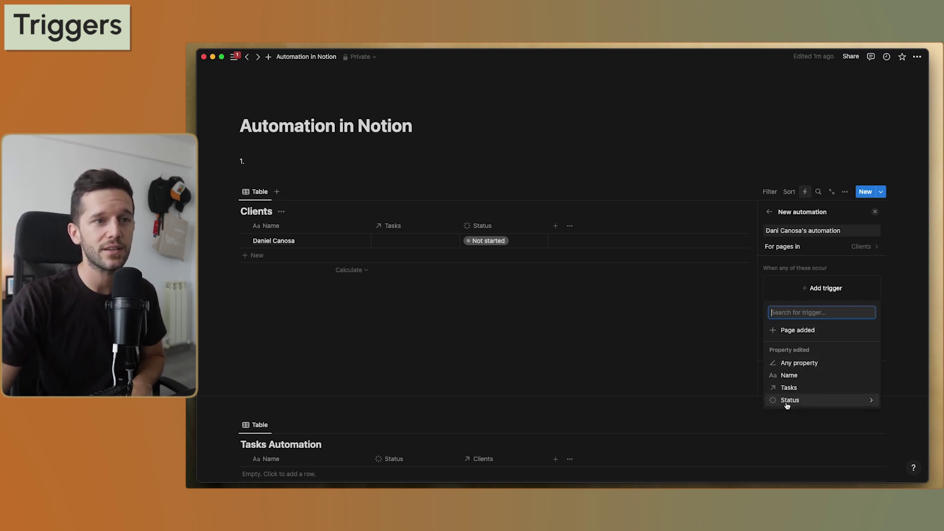
pyautogui.click(807, 381)
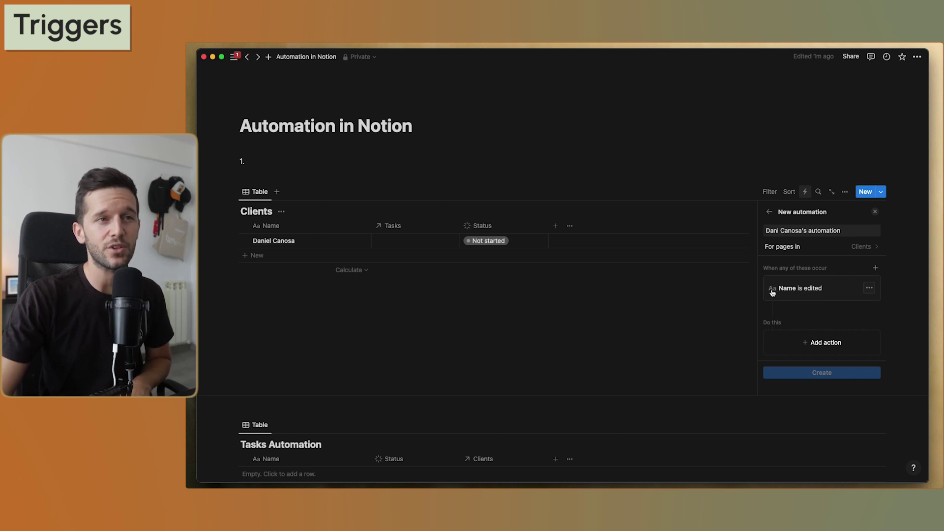
# Replace the Name trigger with one that fires when Status is set to In progress, excluding To-do and Complete
pyautogui.moveTo(361, 243)
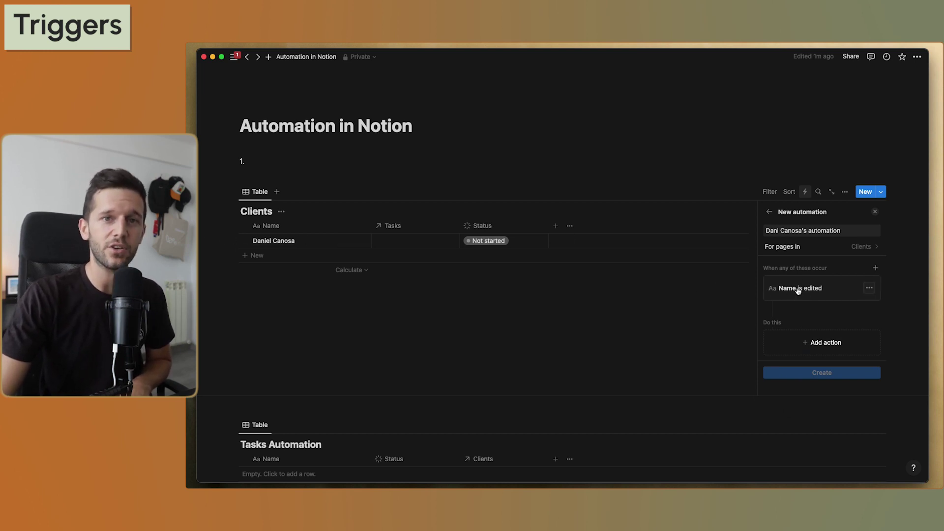
pyautogui.click(869, 289)
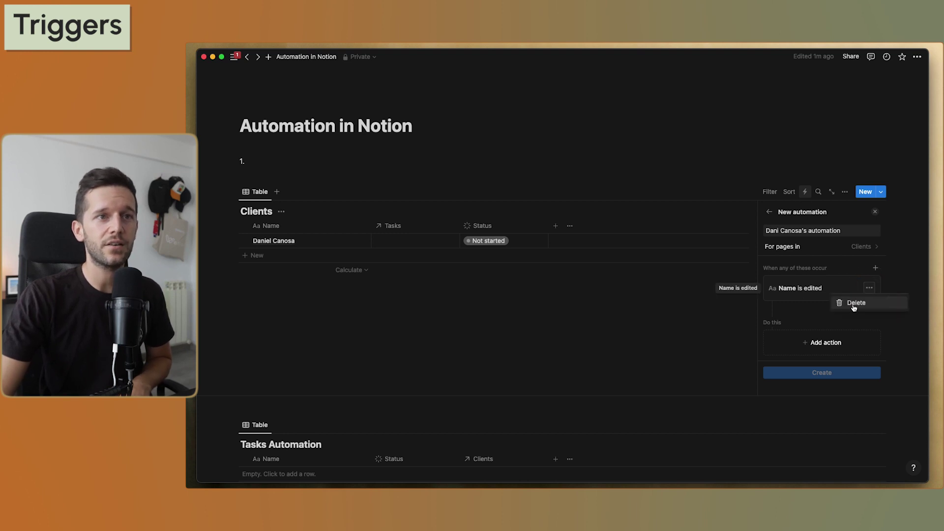
pyautogui.click(855, 306)
pyautogui.click(859, 283)
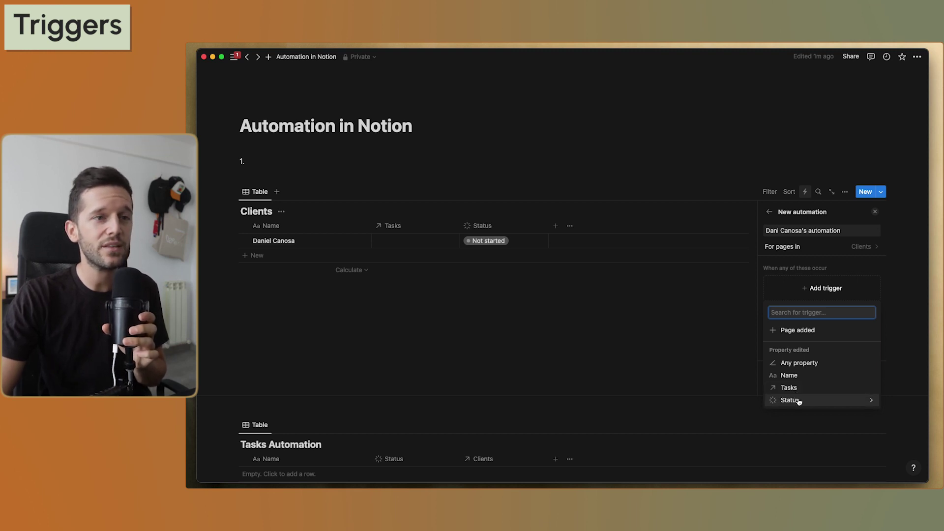
pyautogui.click(799, 400)
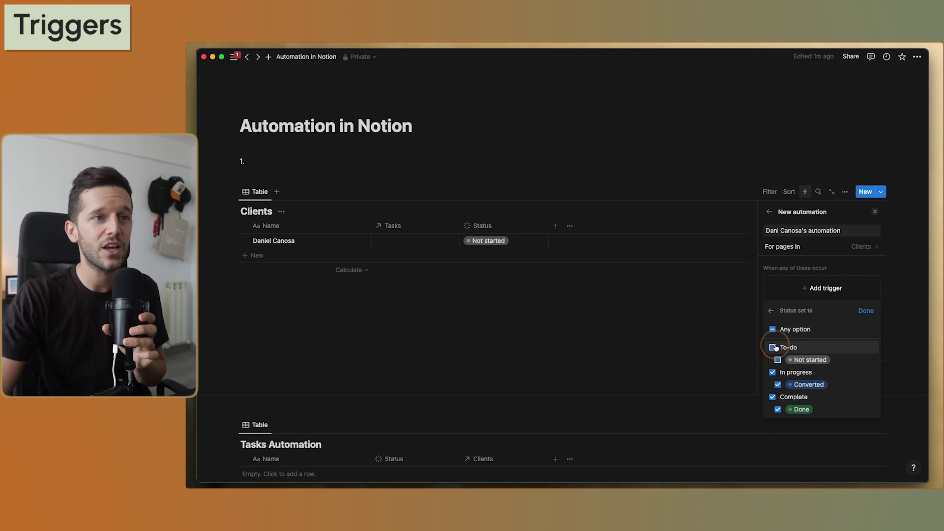
pyautogui.click(772, 347)
pyautogui.click(779, 398)
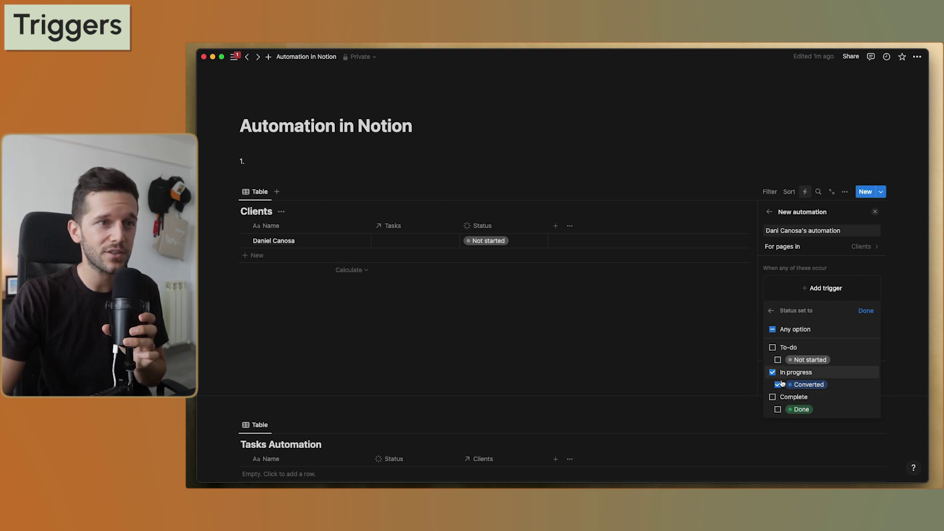
pyautogui.click(865, 311)
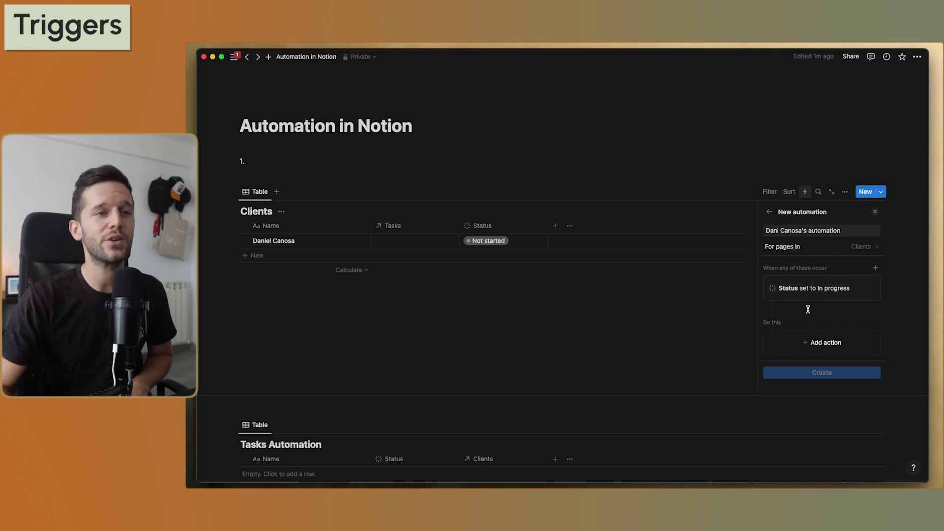
# Replace the Status trigger with Page added and check which pages the automation can apply to
pyautogui.click(870, 289)
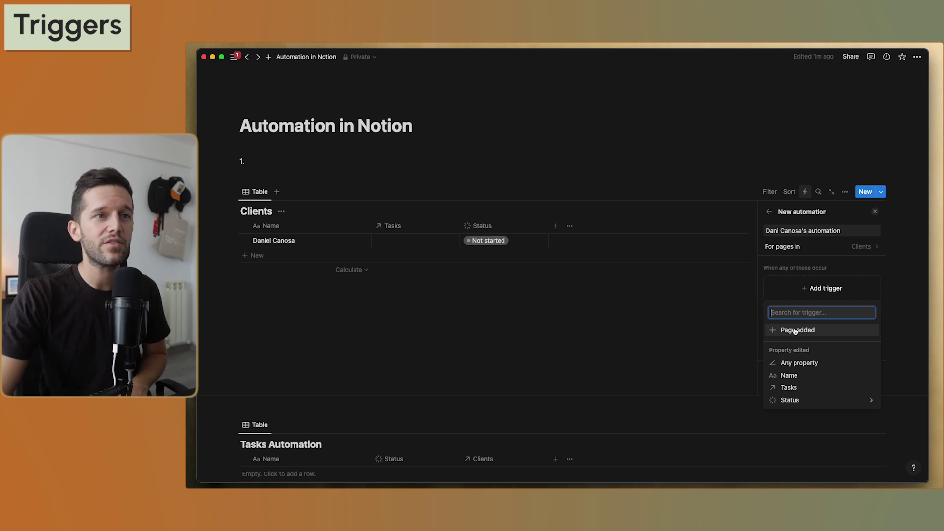
pyautogui.click(794, 332)
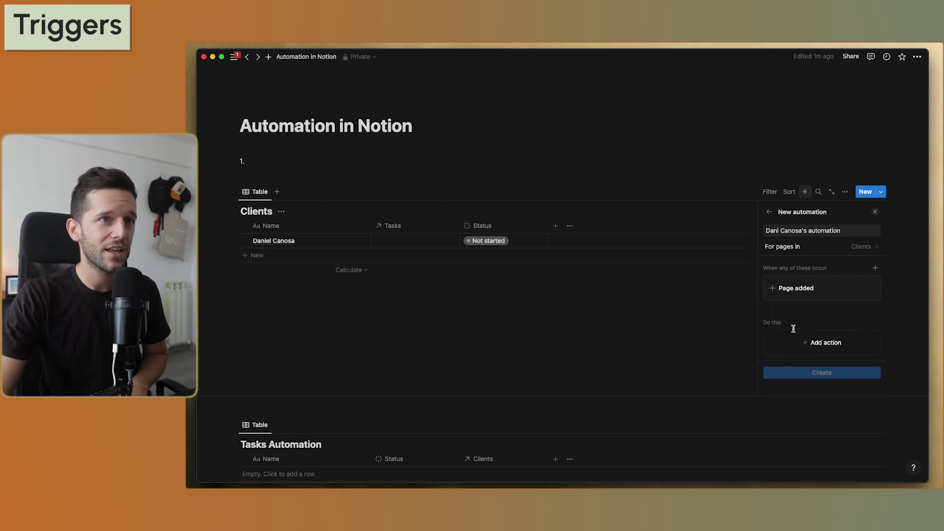
pyautogui.click(860, 246)
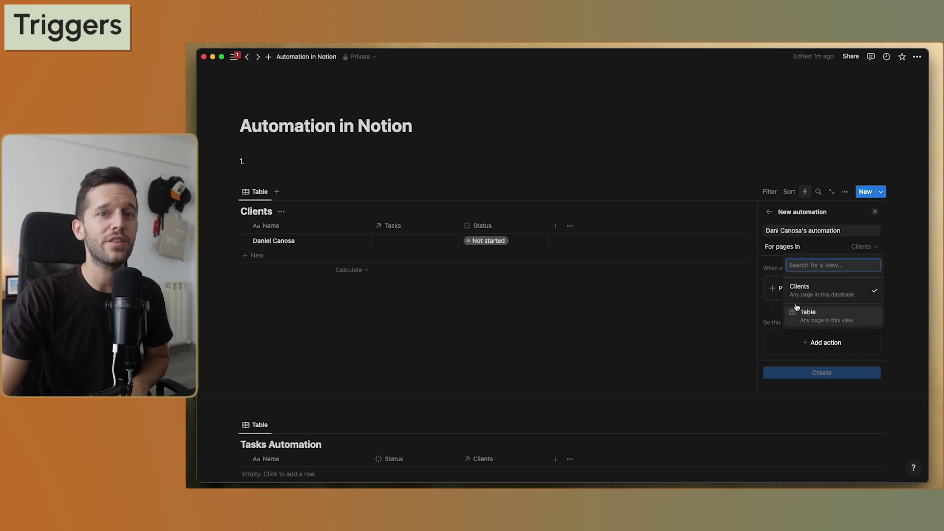
pyautogui.click(863, 248)
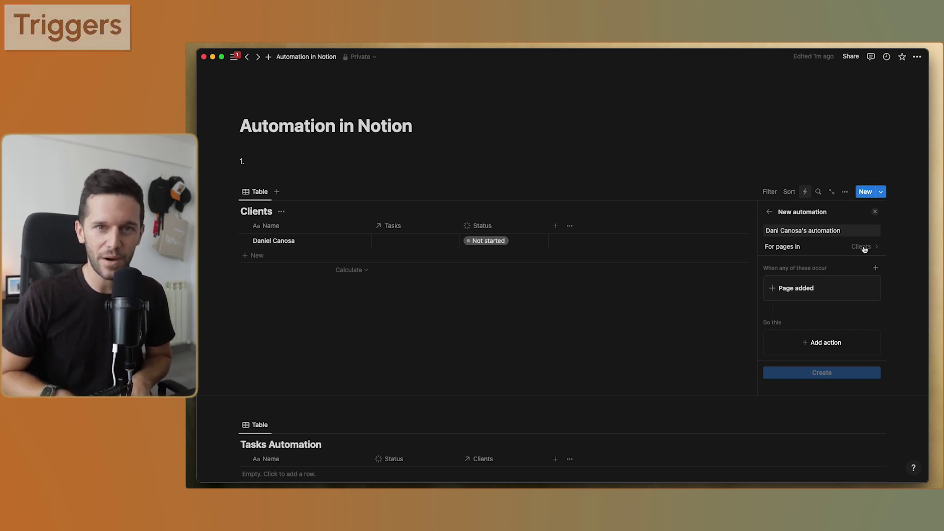
# Add an action that sets the client's Status to Converted
pyautogui.click(815, 341)
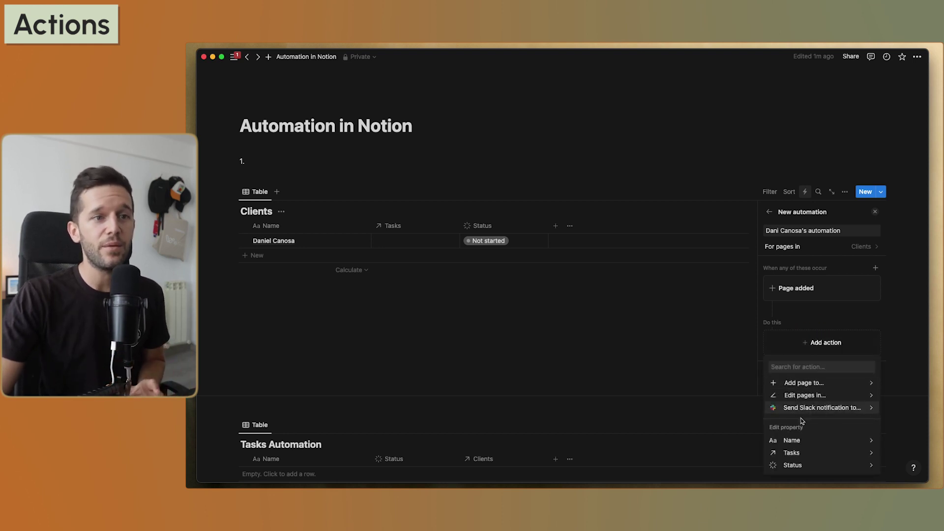
pyautogui.click(802, 466)
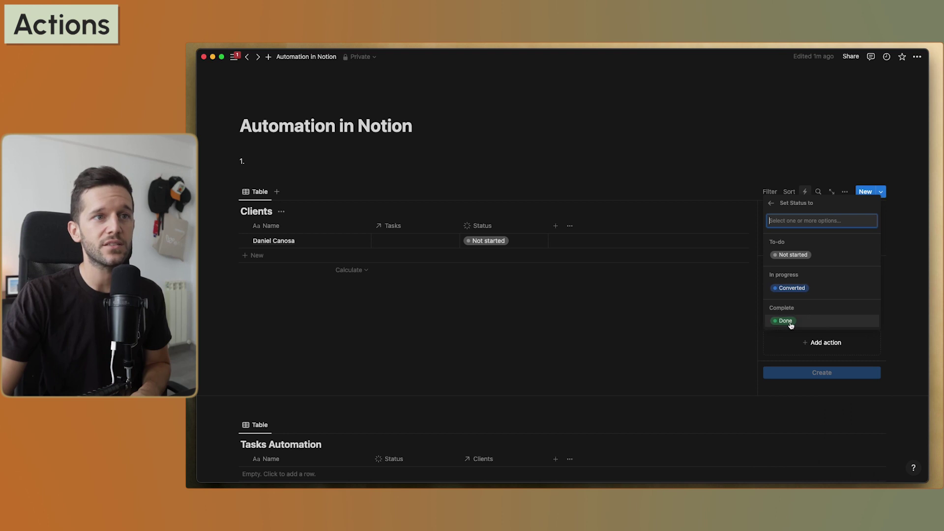
pyautogui.click(788, 332)
pyautogui.click(833, 342)
pyautogui.click(803, 287)
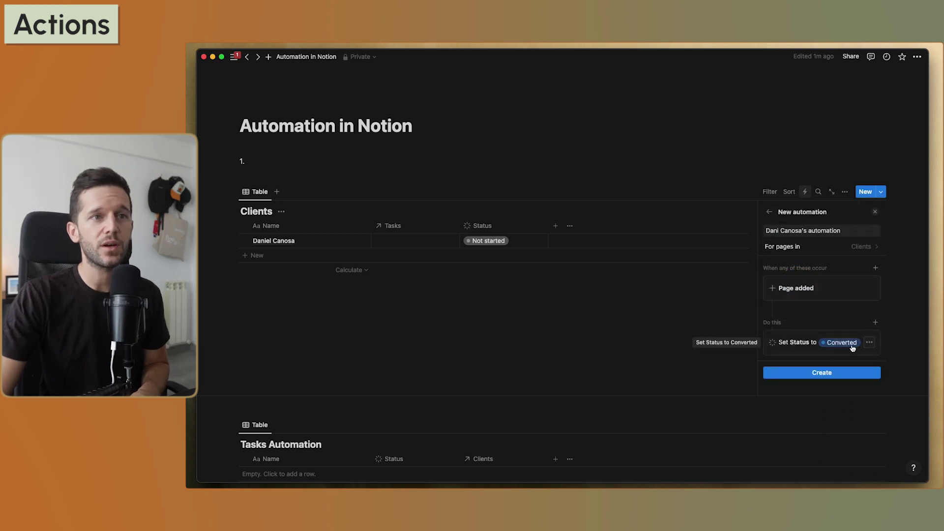
# Delete the Status action and look at the settings for an action that edits the Tasks property
pyautogui.click(871, 344)
pyautogui.click(868, 370)
pyautogui.click(817, 344)
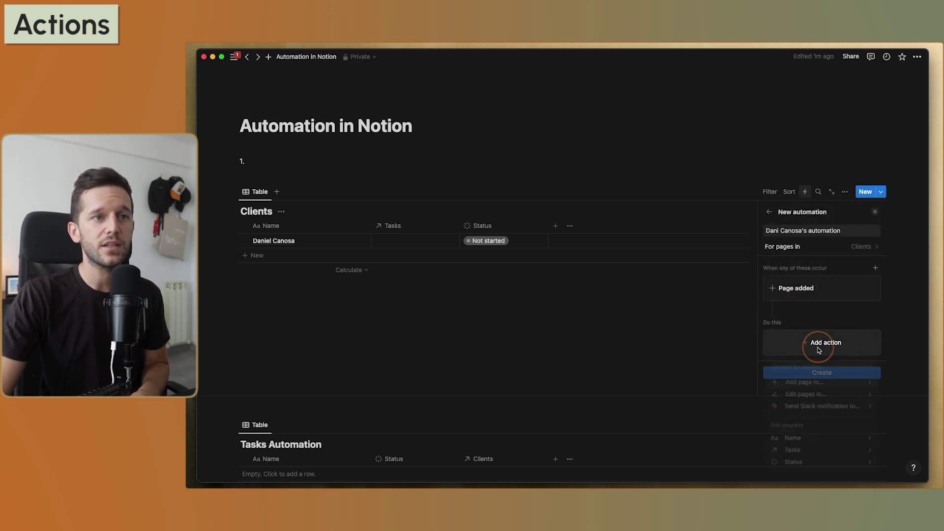
pyautogui.click(792, 453)
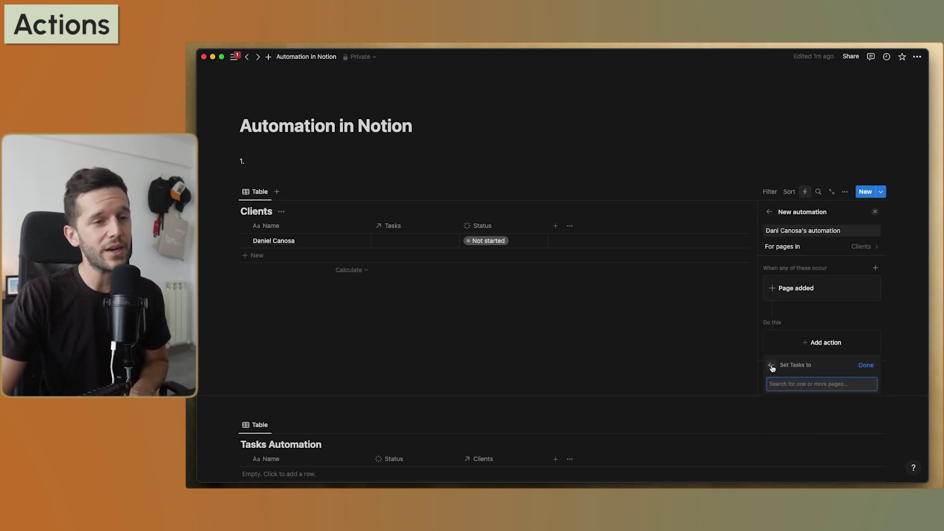
pyautogui.click(865, 365)
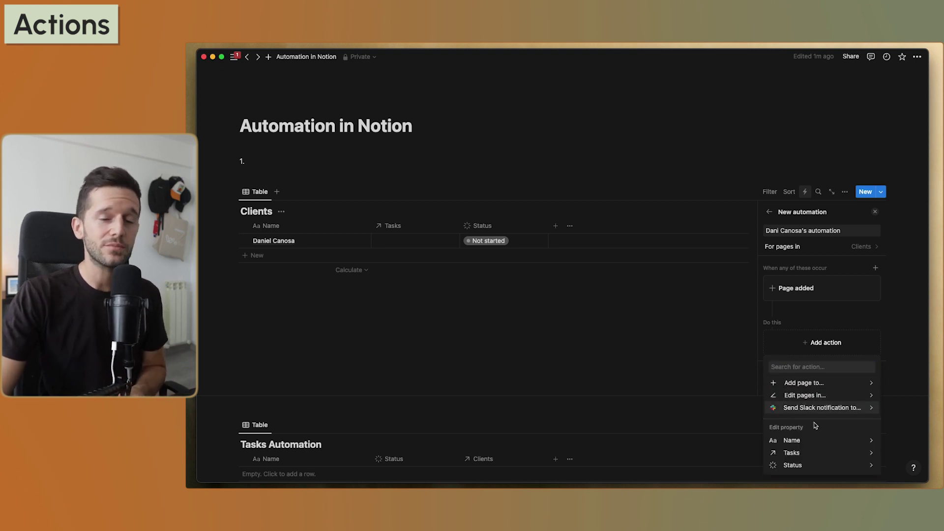
# Add an action that creates a page named New Task in Tasks Automation with Status In progress
pyautogui.click(805, 386)
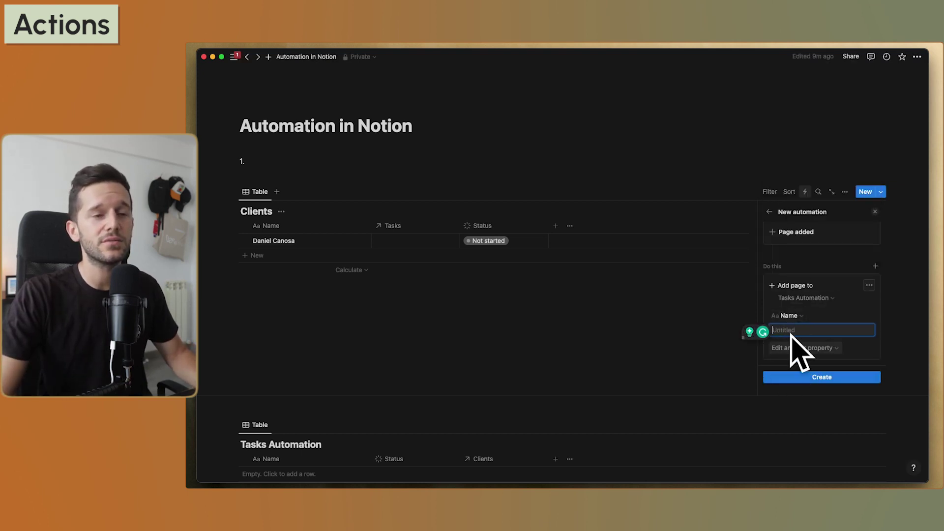
pyautogui.write('New Task')
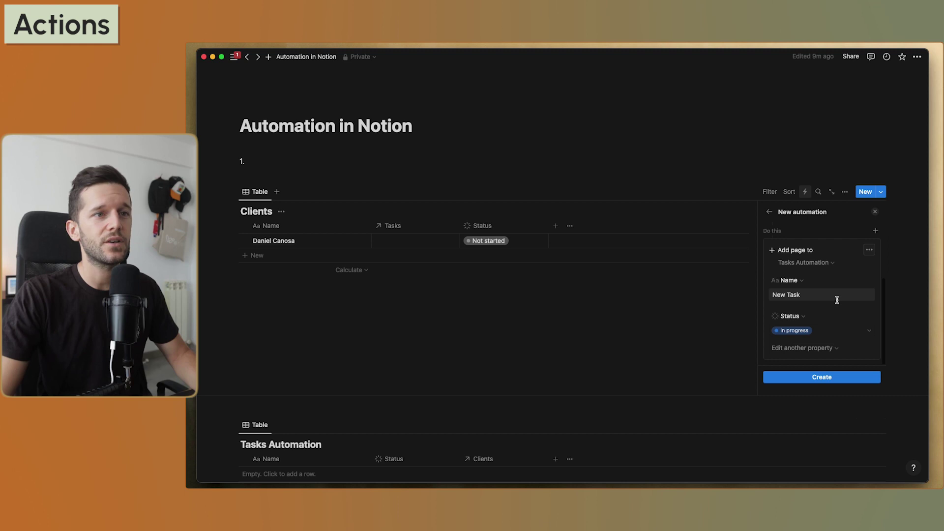
# Add a second action that updates pages in Tasks Automation, matching pages by a Name Contains filter
pyautogui.click(874, 232)
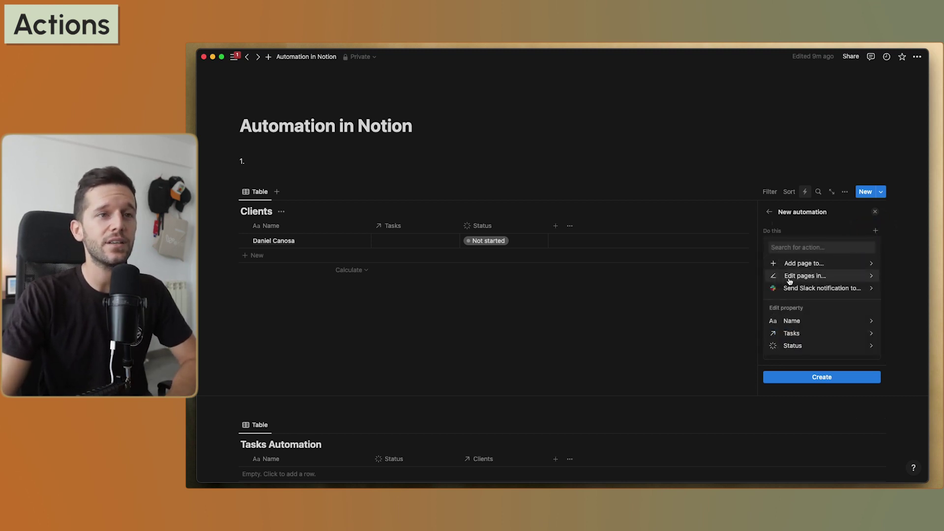
pyautogui.click(789, 279)
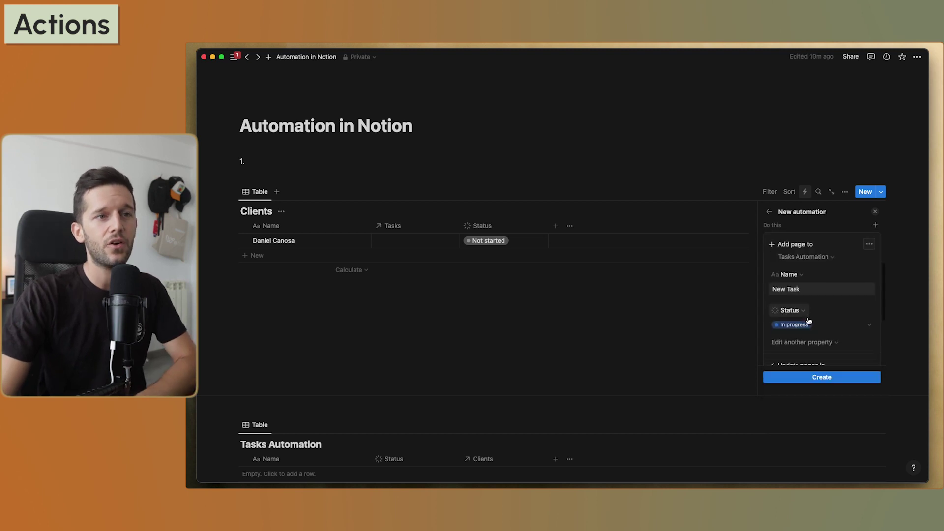
pyautogui.scroll(-3, 809, 320)
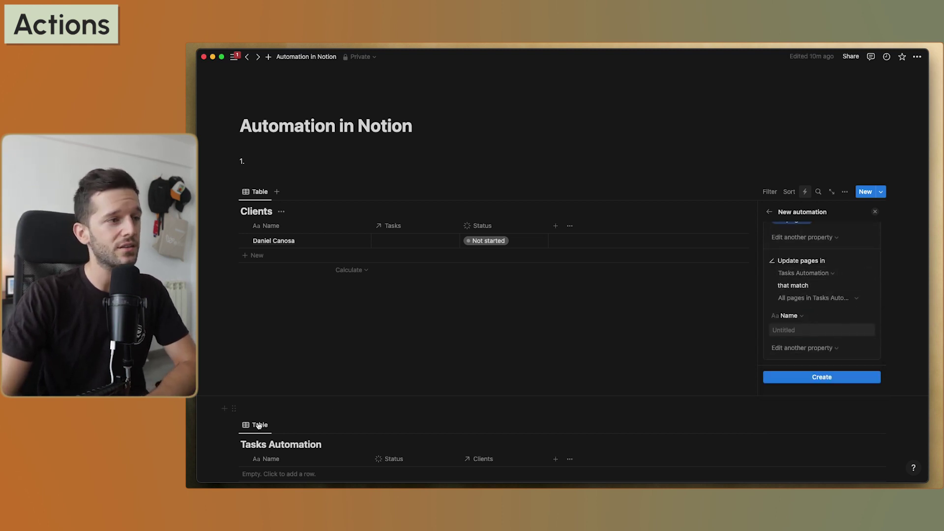
pyautogui.click(806, 298)
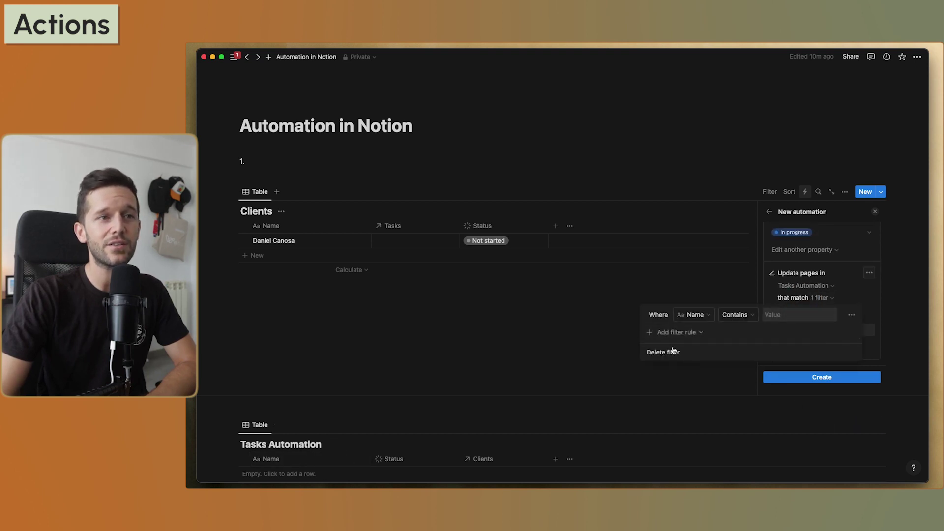
pyautogui.click(806, 276)
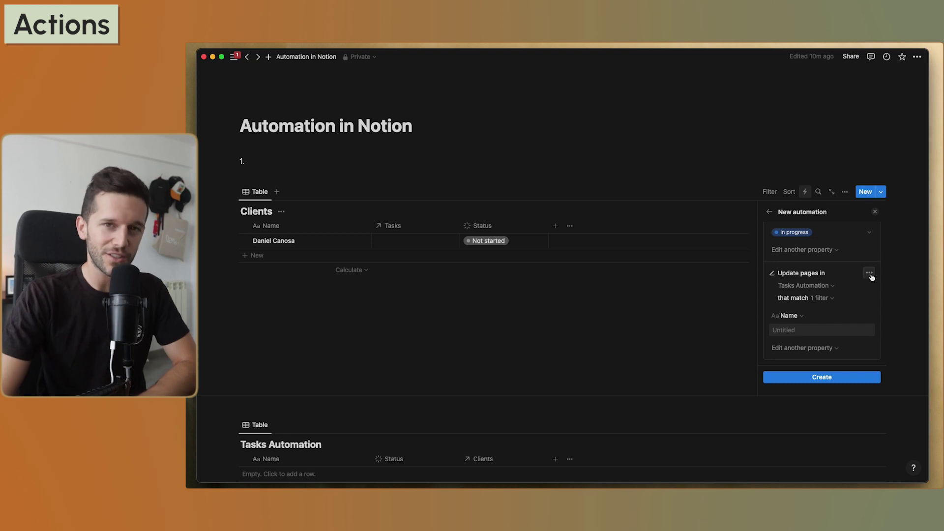
# Remove the page actions and choose a Slack notification action sent to the user's own channel
pyautogui.click(869, 274)
pyautogui.click(863, 288)
pyautogui.click(786, 334)
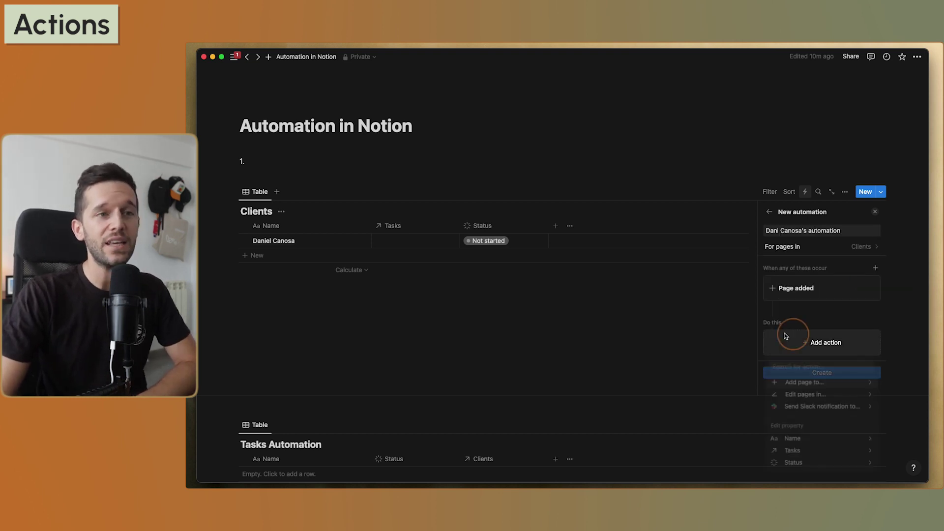
pyautogui.click(806, 407)
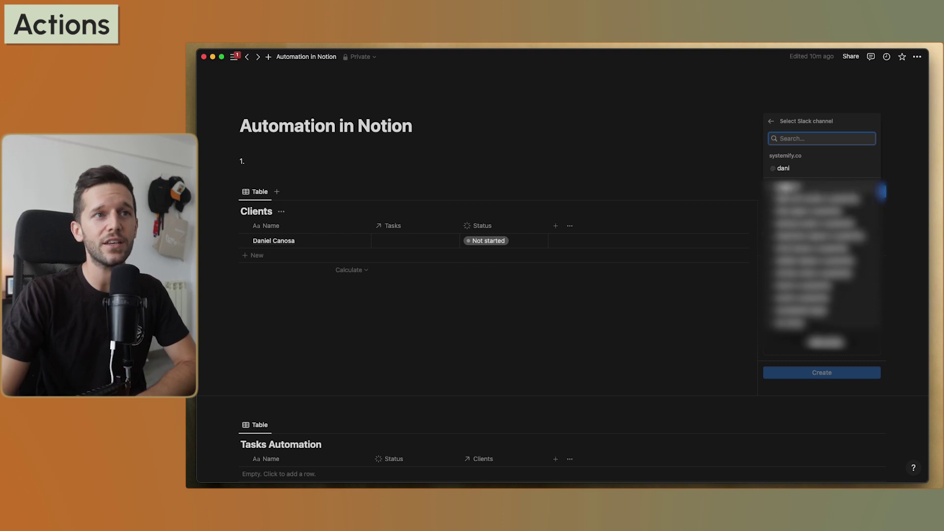
pyautogui.click(781, 169)
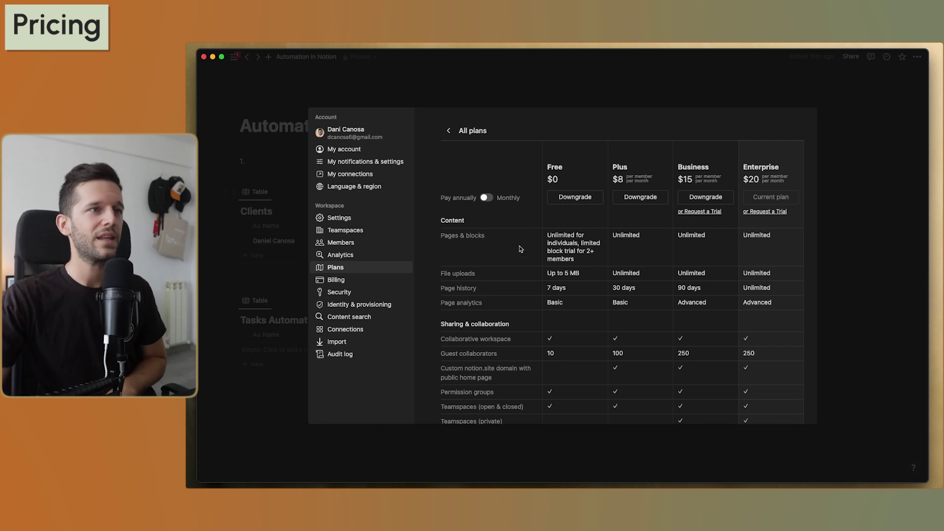
# Examine the comparison of all workspace plans, including the Pages & blocks explanation, and close the settings
pyautogui.moveTo(535, 237)
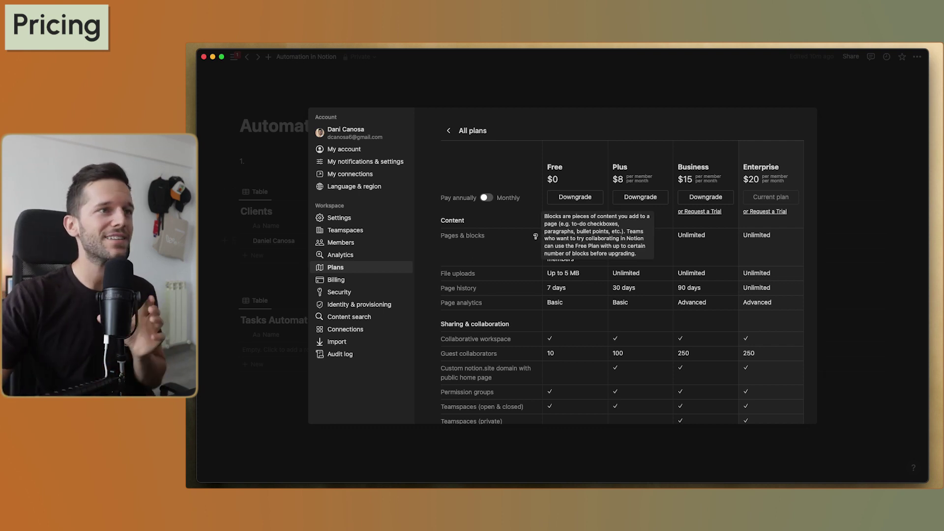
pyautogui.click(496, 99)
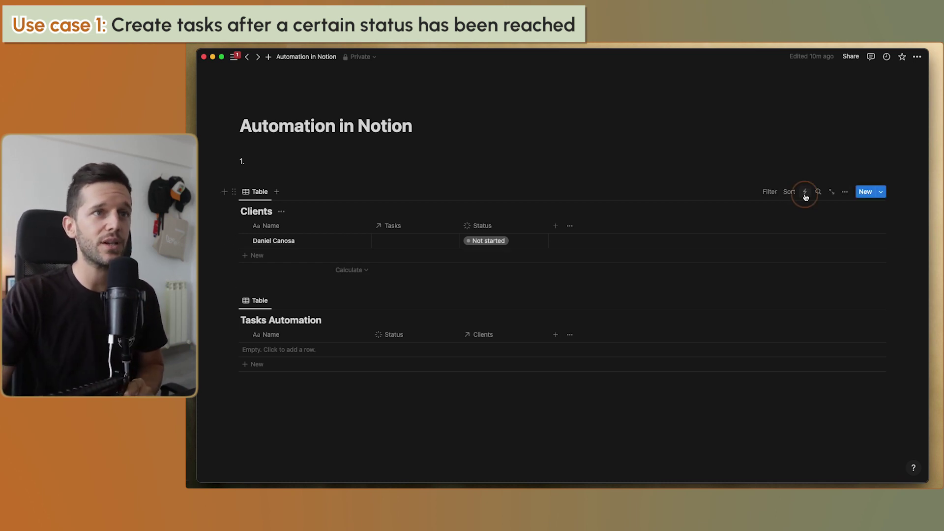
# Start a new Clients automation triggered when Status is set to In progress, leaving only the Converted option selected
pyautogui.click(805, 192)
pyautogui.click(816, 361)
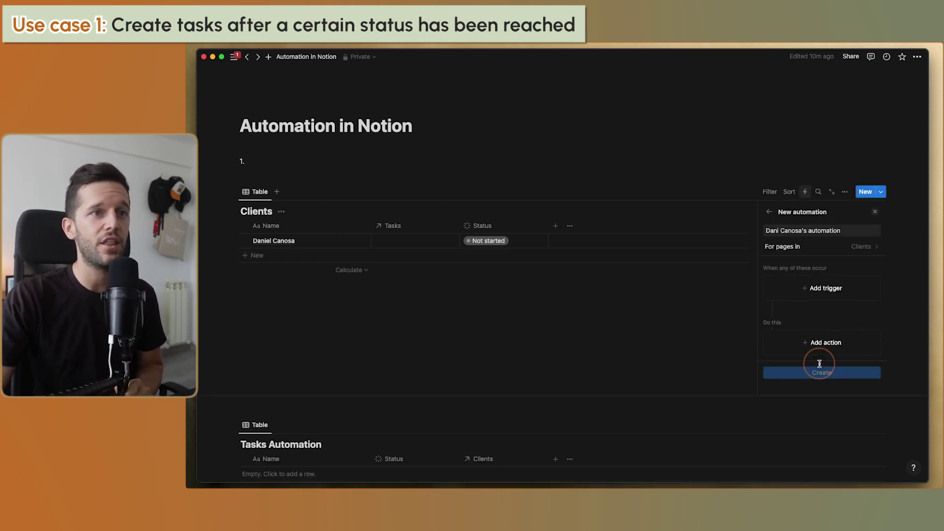
pyautogui.click(807, 289)
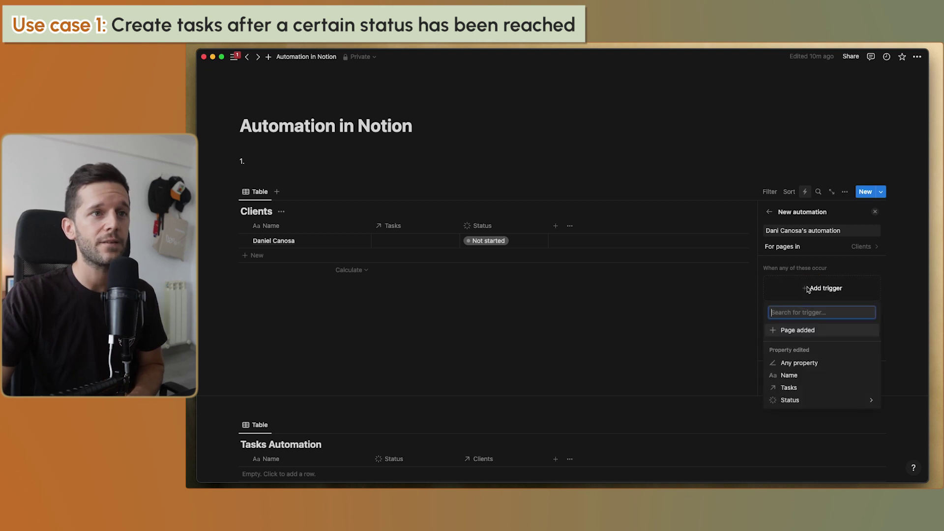
pyautogui.click(788, 398)
pyautogui.click(777, 360)
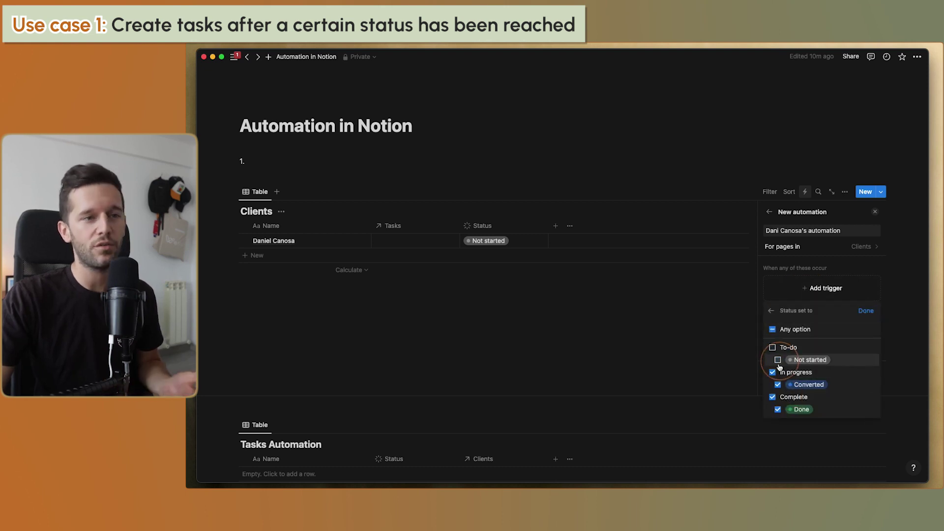
pyautogui.click(776, 409)
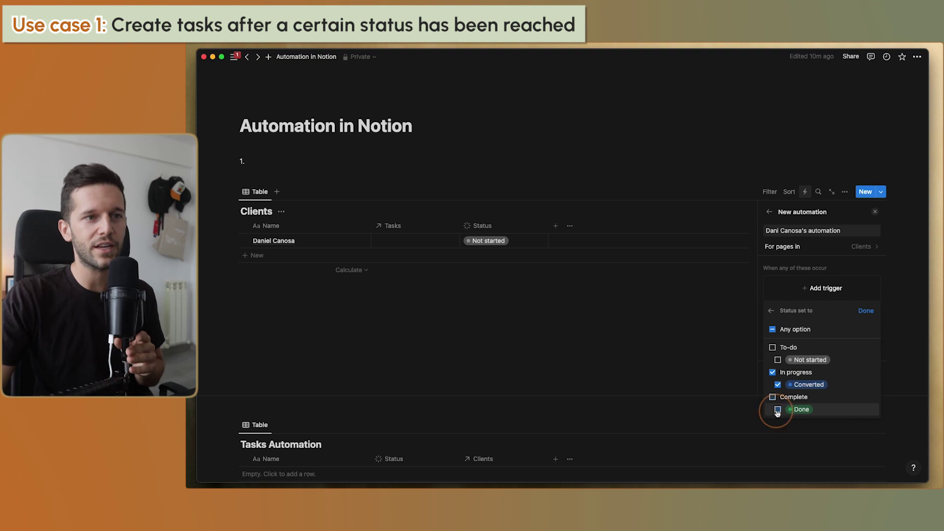
pyautogui.click(863, 314)
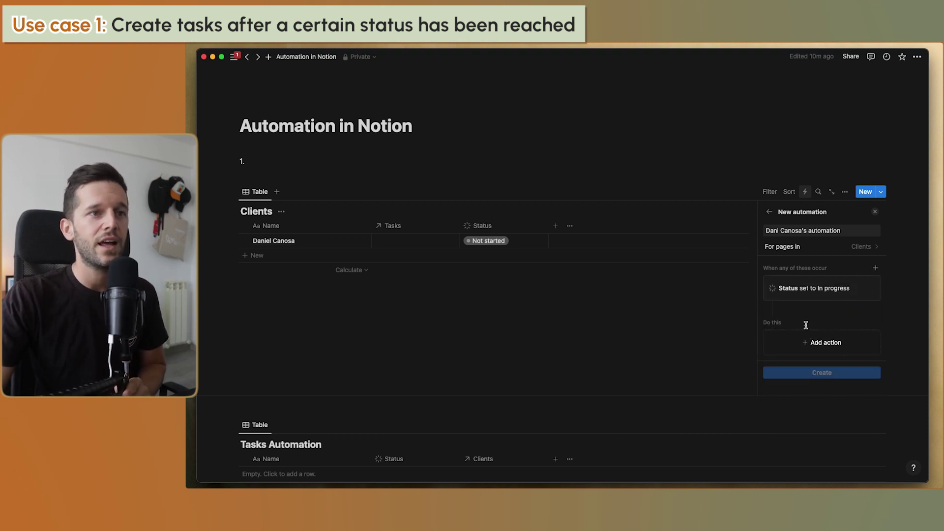
# Add two pages to Tasks Automation, "1. Create Slack channel" and "2. Welcome client to Slack channel", both with Status Not started, and create the automation
pyautogui.click(808, 341)
pyautogui.click(801, 381)
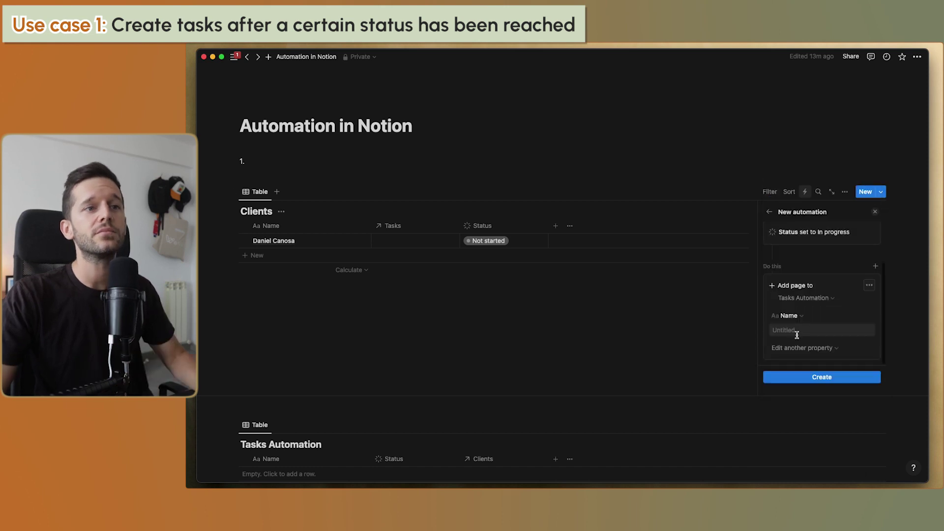
pyautogui.click(796, 334)
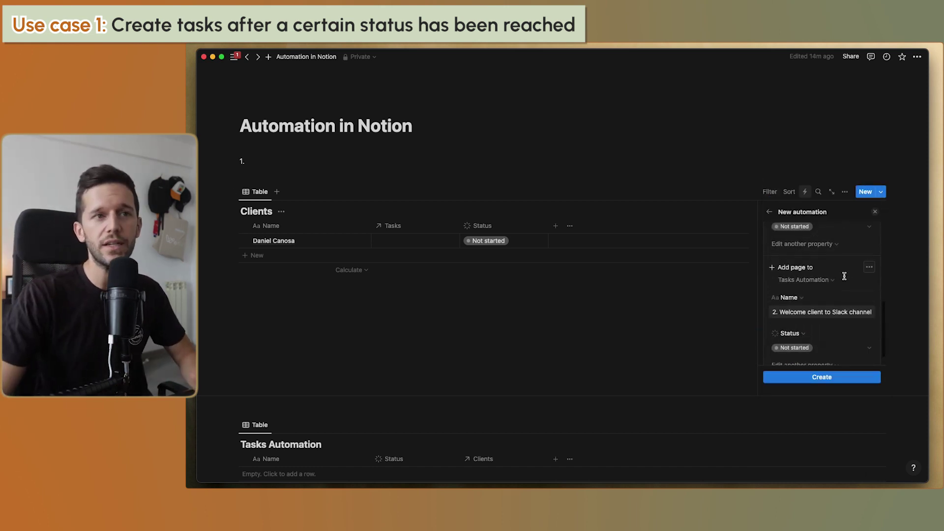
pyautogui.scroll(3, 844, 277)
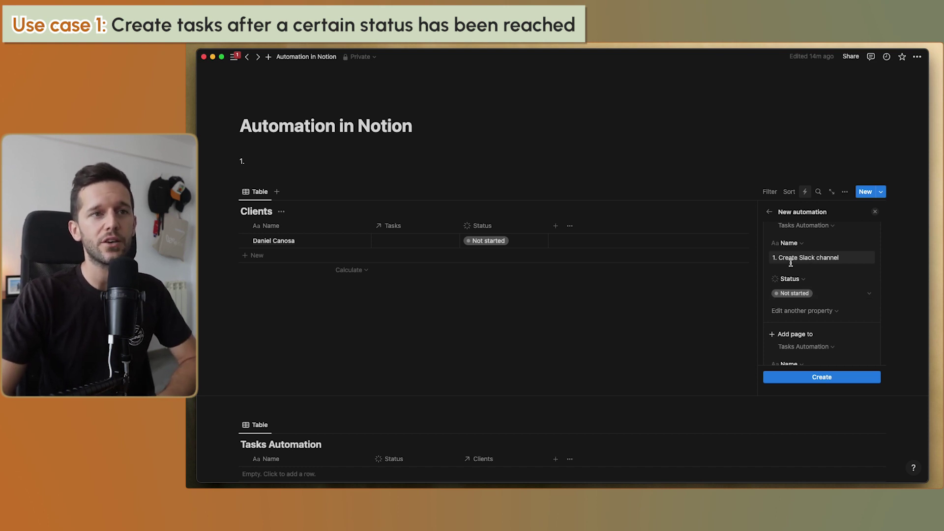
pyautogui.scroll(-2, 833, 302)
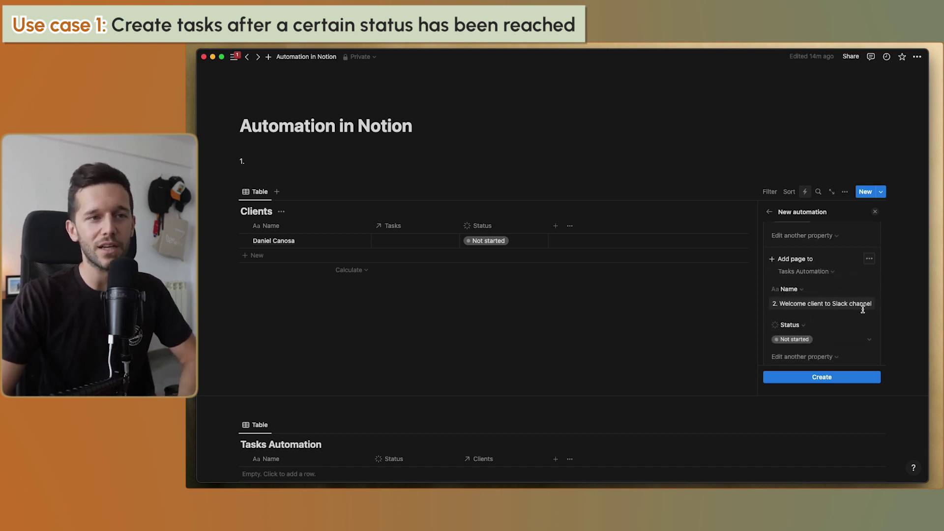
pyautogui.scroll(-1, 863, 310)
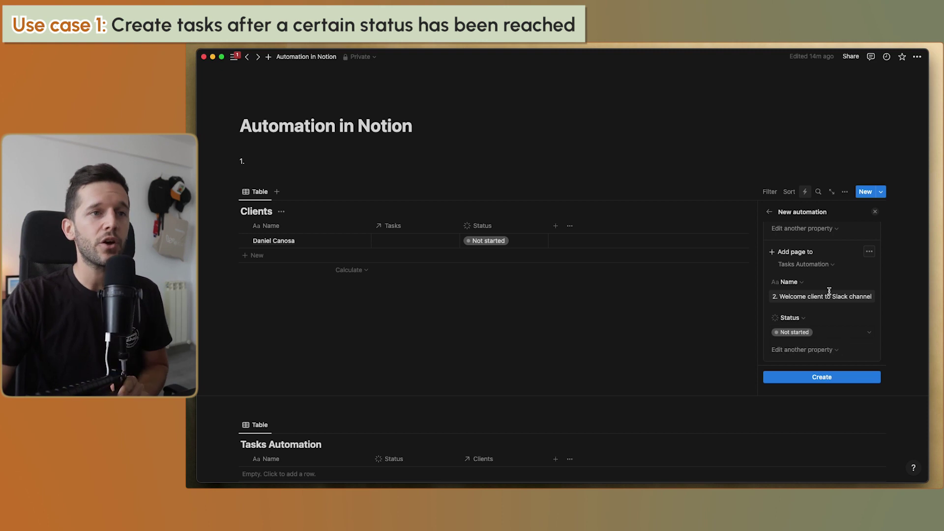
pyautogui.scroll(5, 806, 319)
pyautogui.scroll(-5, 813, 295)
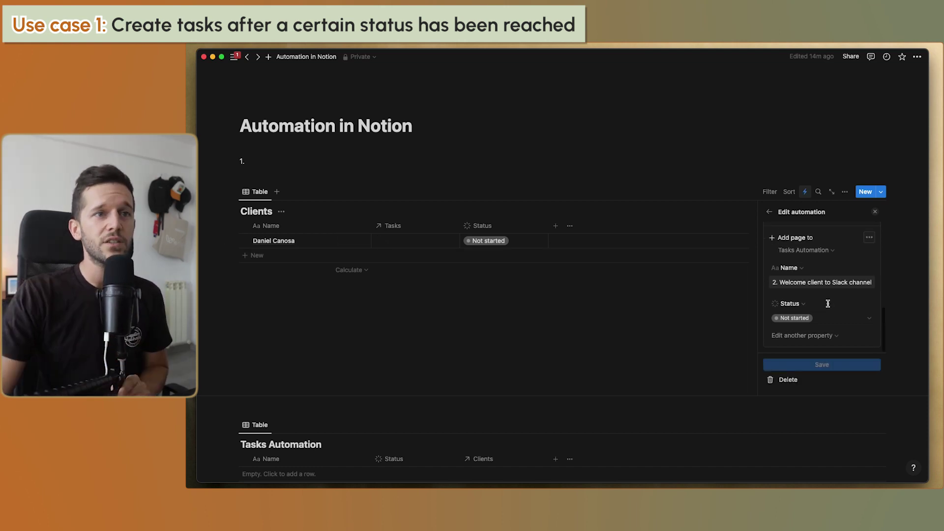
# Add an action to the automation that sets the Tasks property to both new pages added in Tasks Automation
pyautogui.scroll(3, 827, 304)
pyautogui.scroll(5, 828, 303)
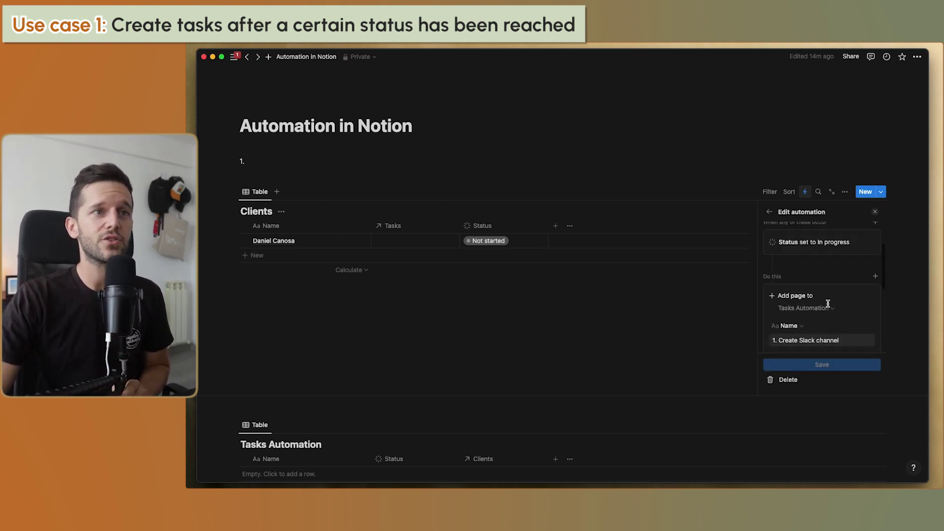
pyautogui.click(875, 296)
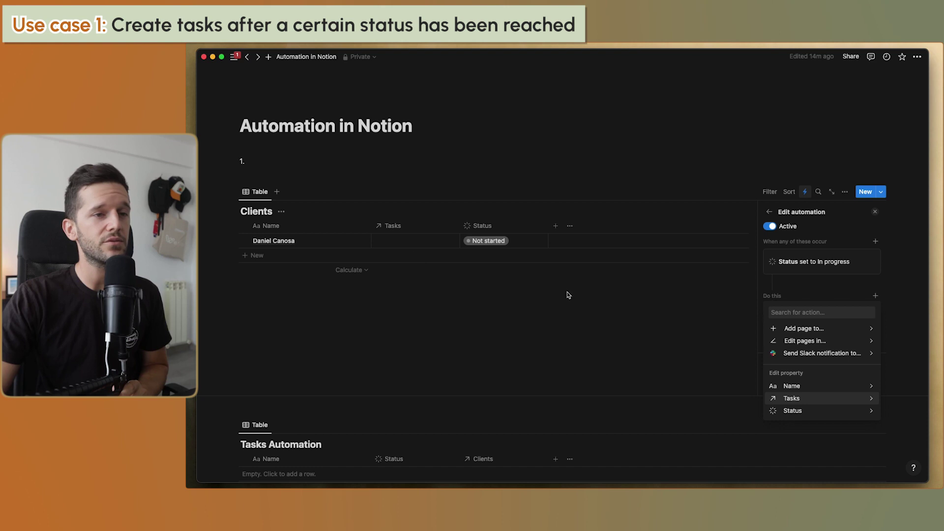
pyautogui.click(789, 398)
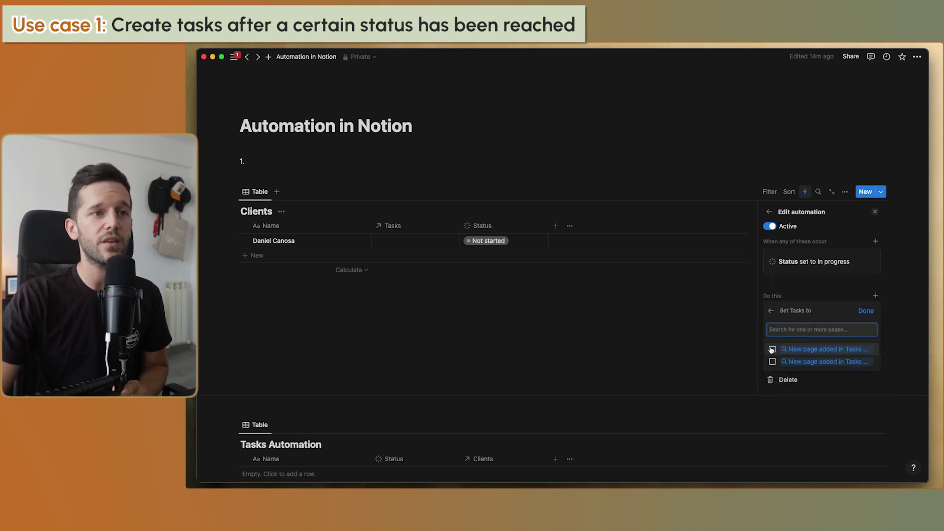
pyautogui.click(772, 349)
pyautogui.click(772, 372)
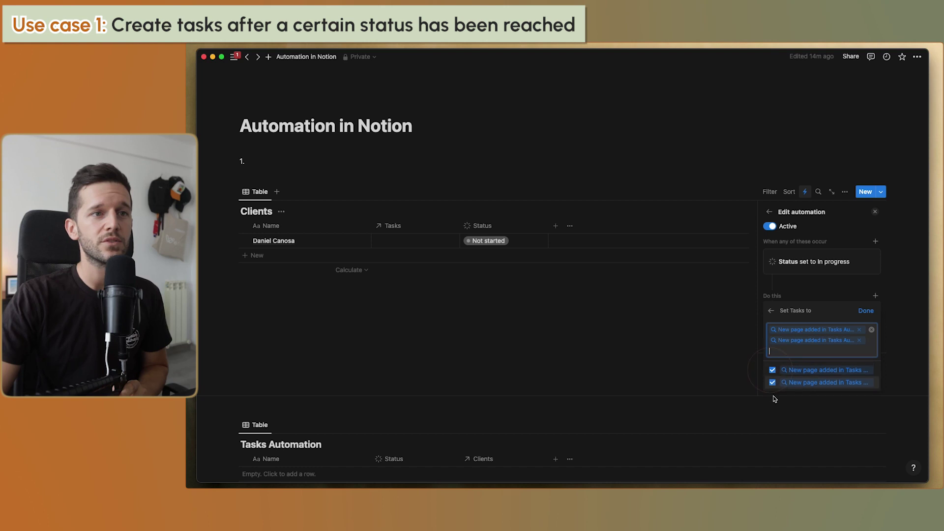
pyautogui.click(866, 311)
# Review the automation's trigger and actions, save the changes and close the automations list
pyautogui.scroll(-1, 813, 345)
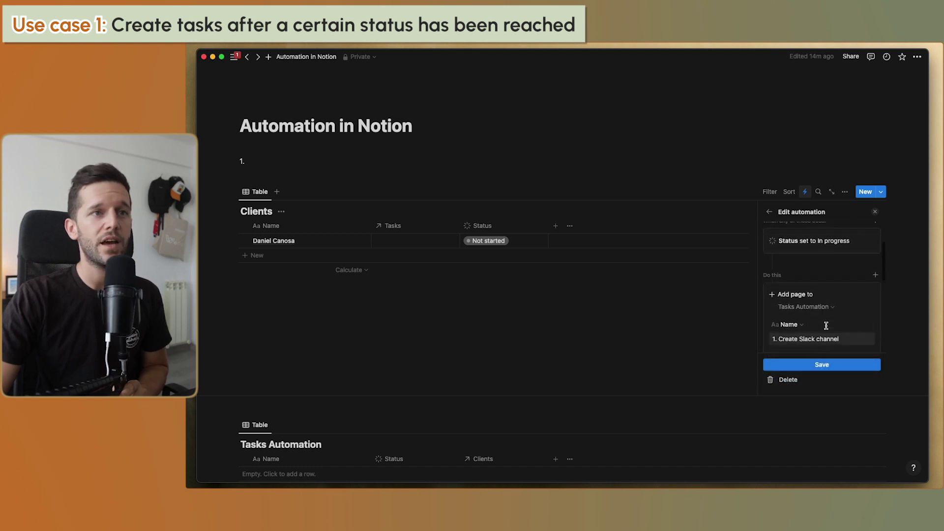
pyautogui.scroll(3, 823, 294)
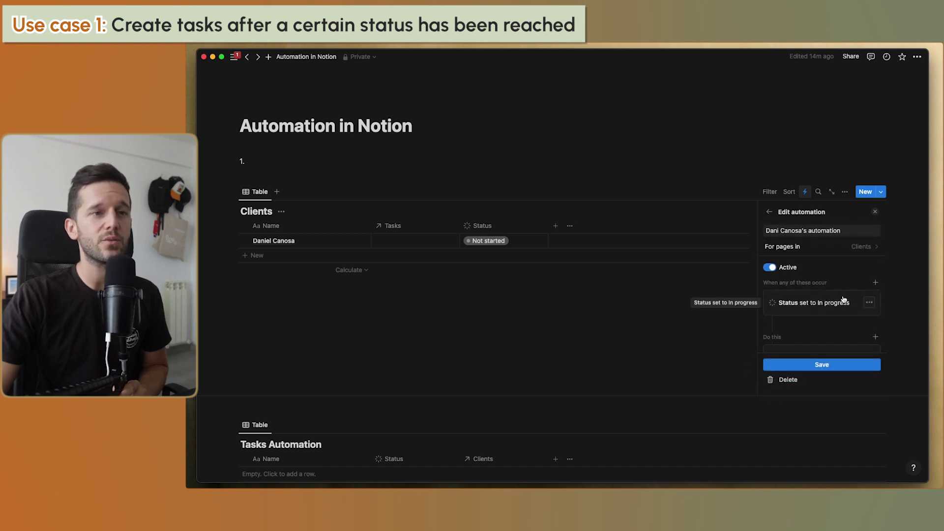
pyautogui.scroll(-3, 819, 315)
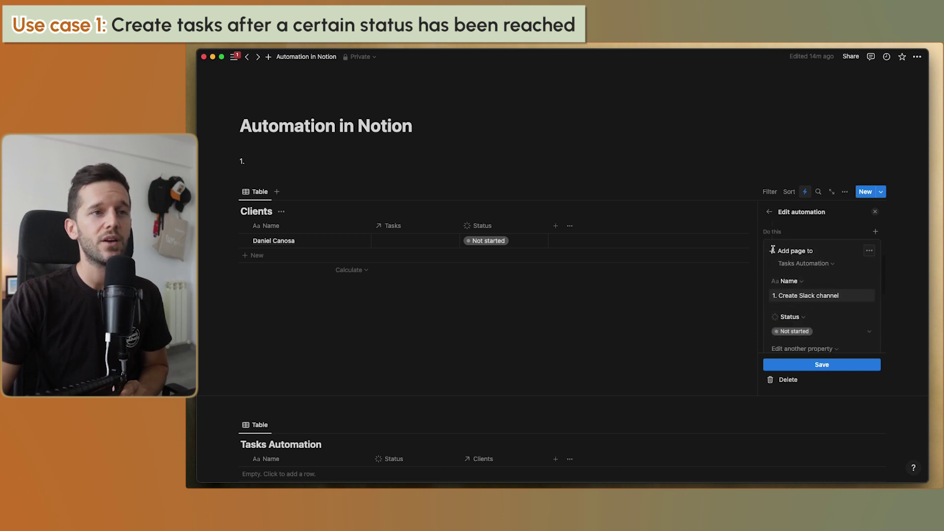
pyautogui.scroll(-5, 790, 291)
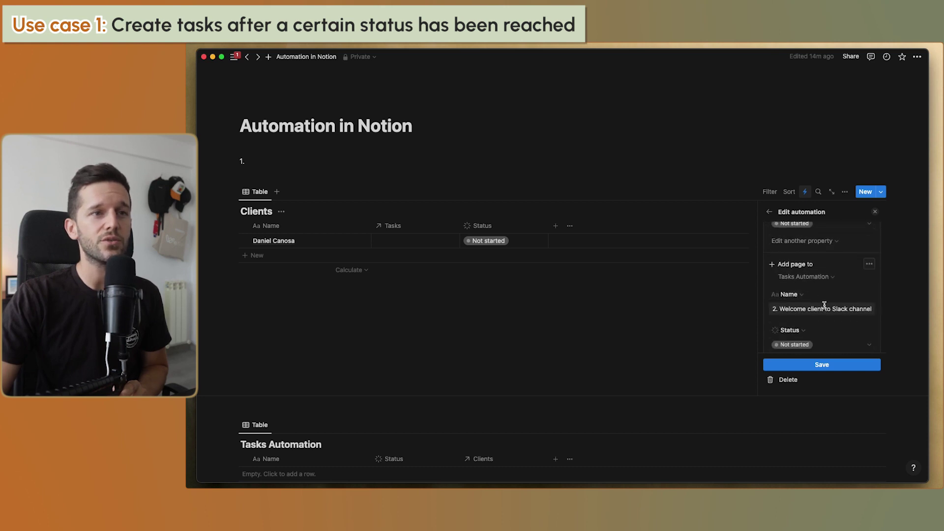
pyautogui.scroll(-2, 826, 307)
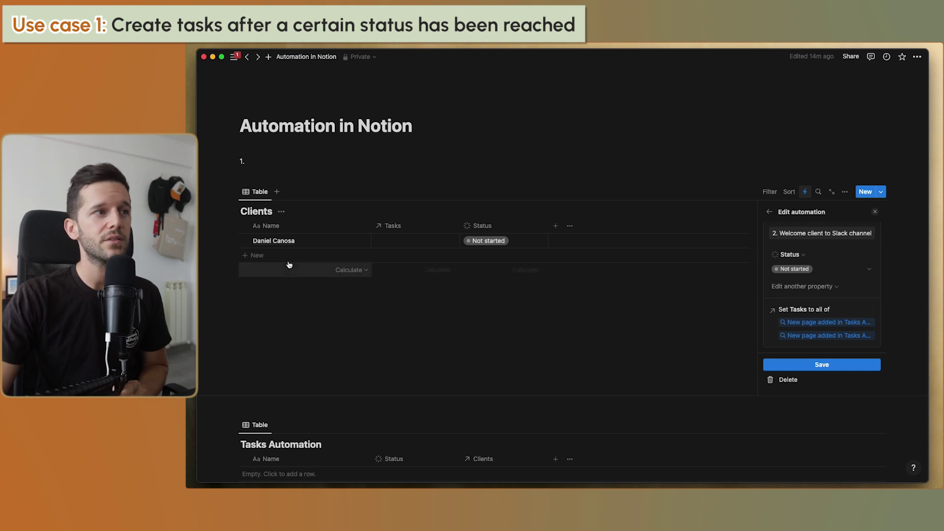
pyautogui.click(824, 364)
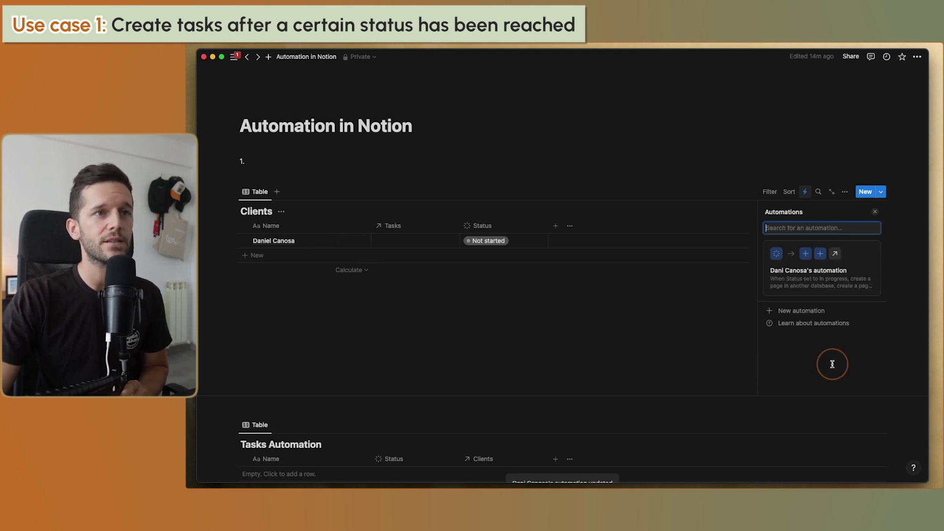
pyautogui.click(875, 213)
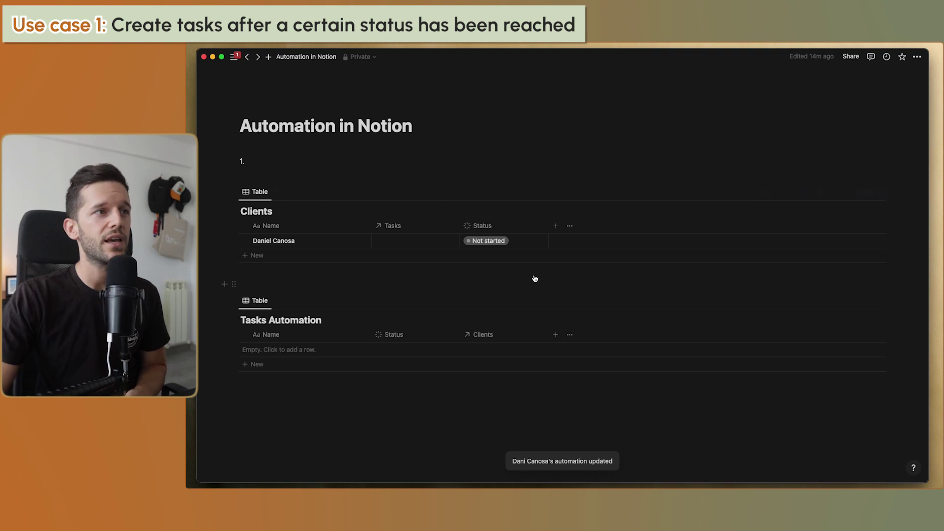
# Set the Status of the existing client in the Clients table to Converted
pyautogui.click(480, 246)
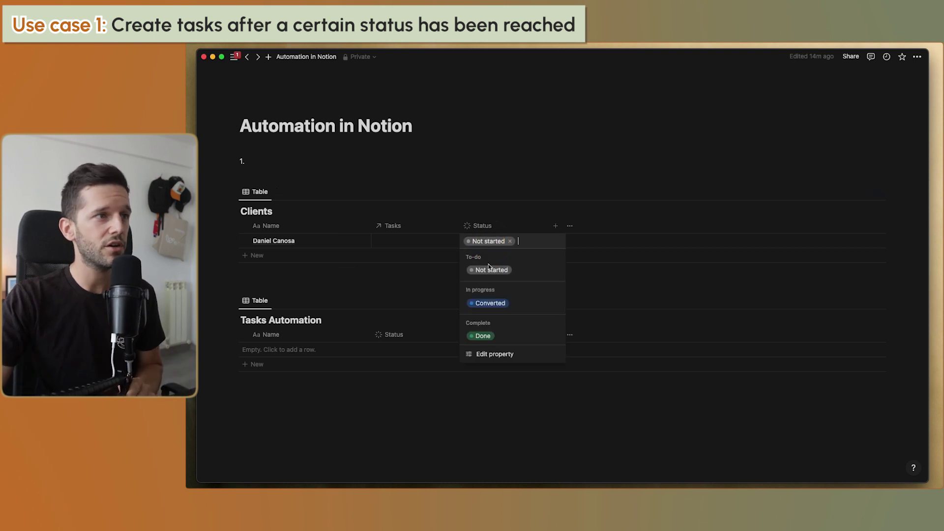
pyautogui.click(492, 304)
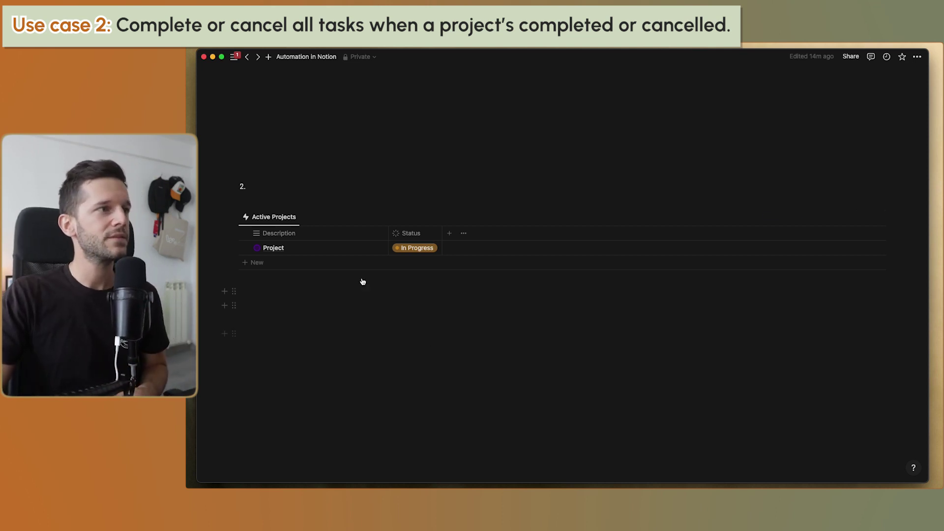
# Open the Project page from Active Projects, examine its tasks grouped by status, and close the page
pyautogui.moveTo(375, 250)
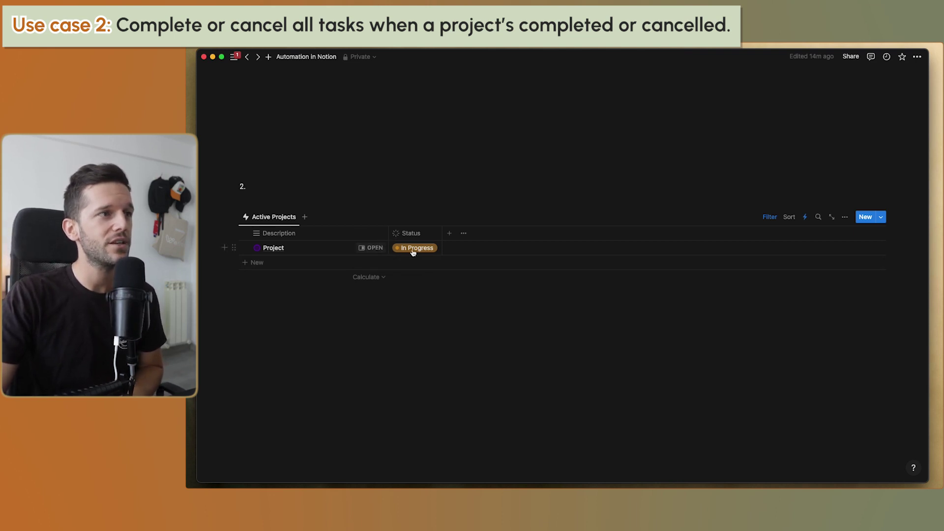
pyautogui.click(372, 248)
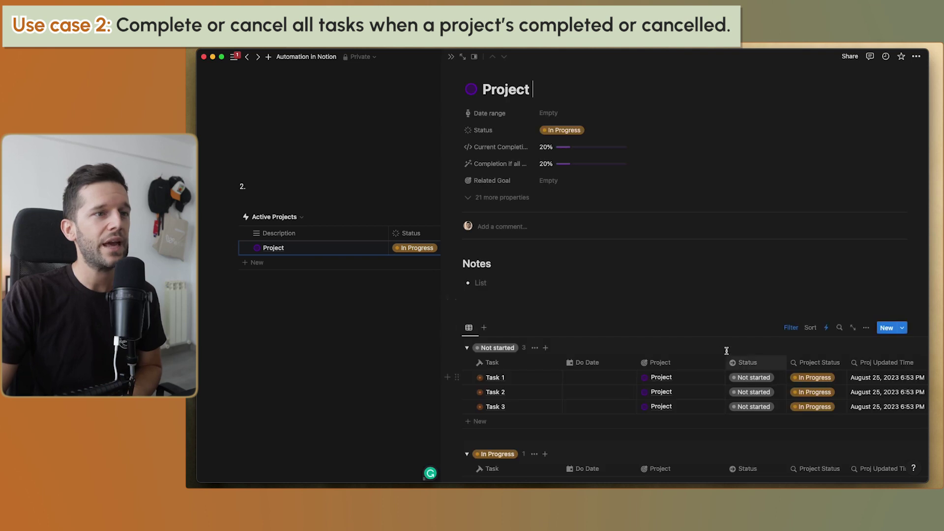
pyautogui.scroll(-5, 688, 320)
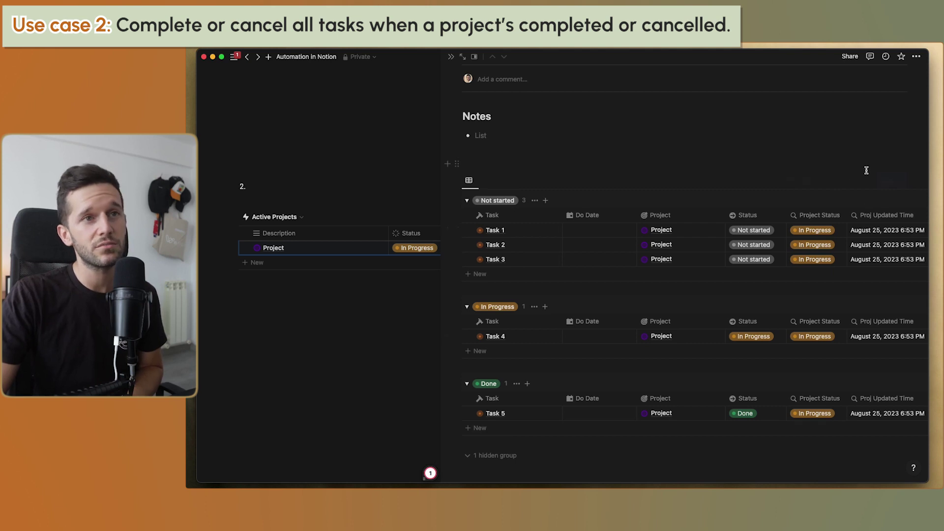
pyautogui.scroll(5, 708, 256)
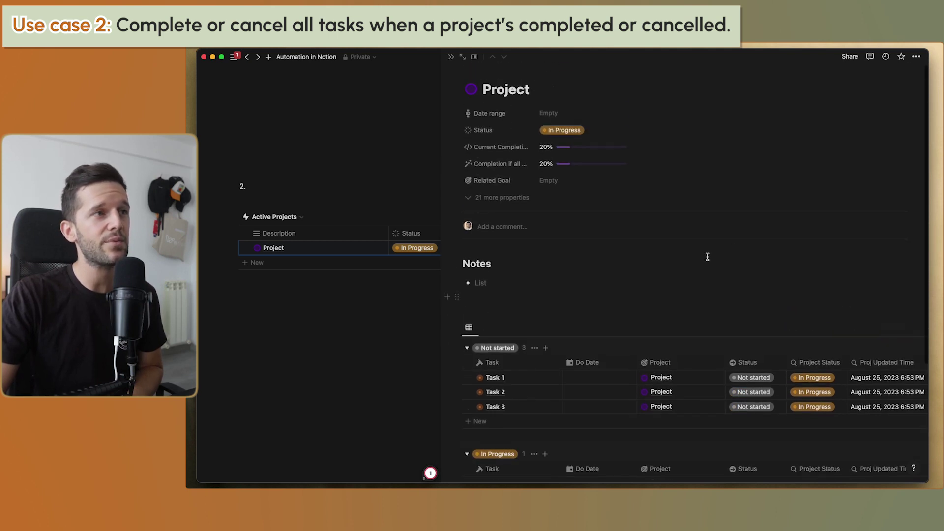
pyautogui.click(450, 57)
# Show the hidden Last edited time property in the Active Projects table
pyautogui.click(462, 233)
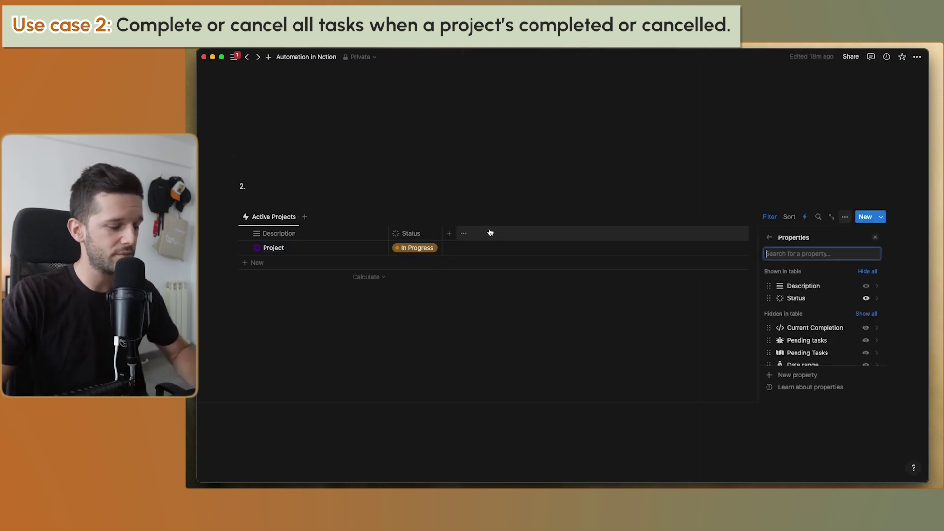
pyautogui.write('edit')
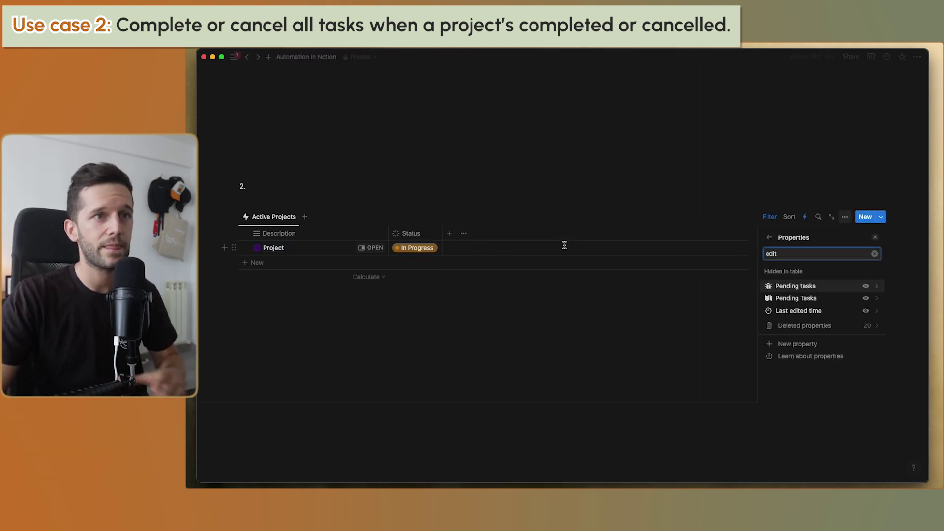
pyautogui.click(865, 312)
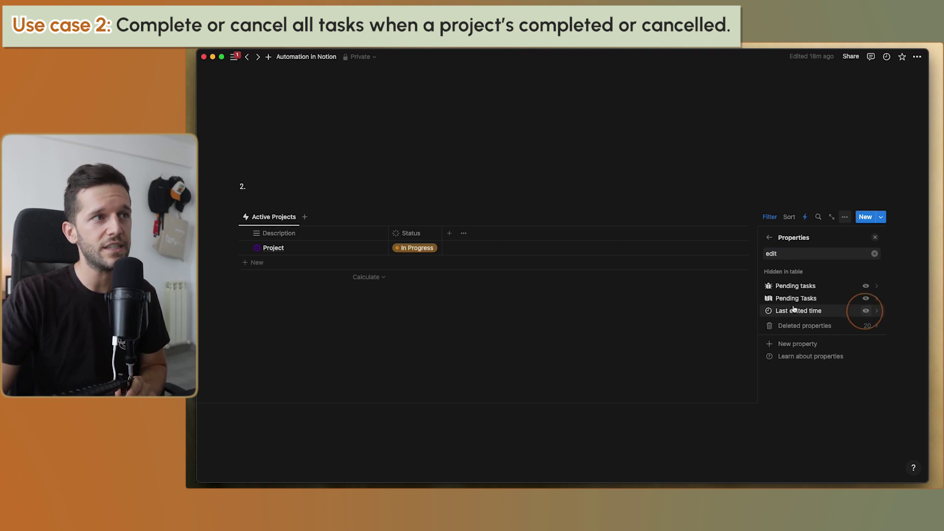
pyautogui.click(873, 238)
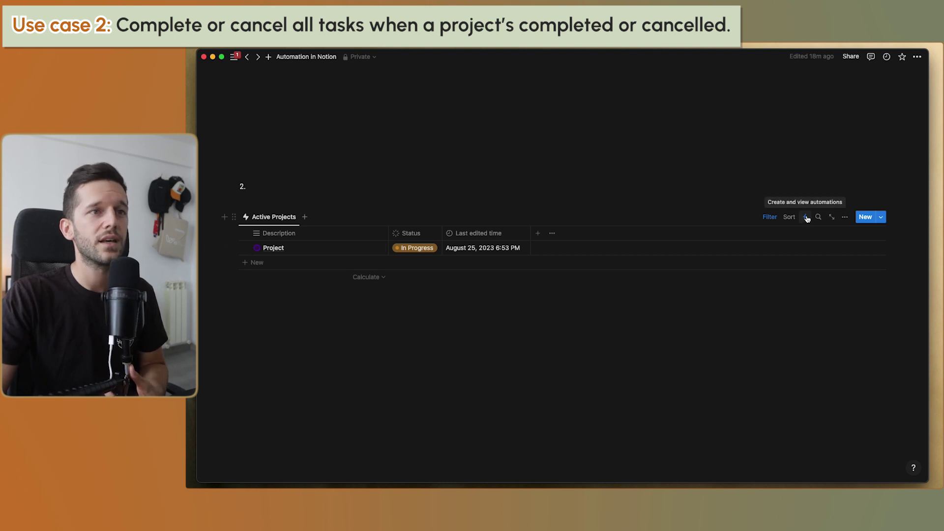
# Examine the Status options of the project in Active Projects and of Task 1 on its page, and close the page
pyautogui.click(418, 248)
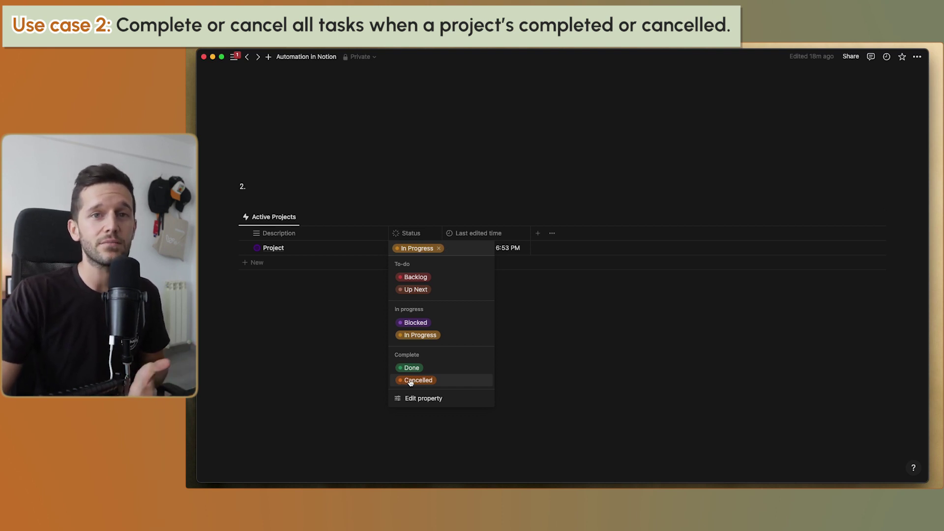
pyautogui.click(642, 327)
pyautogui.click(374, 247)
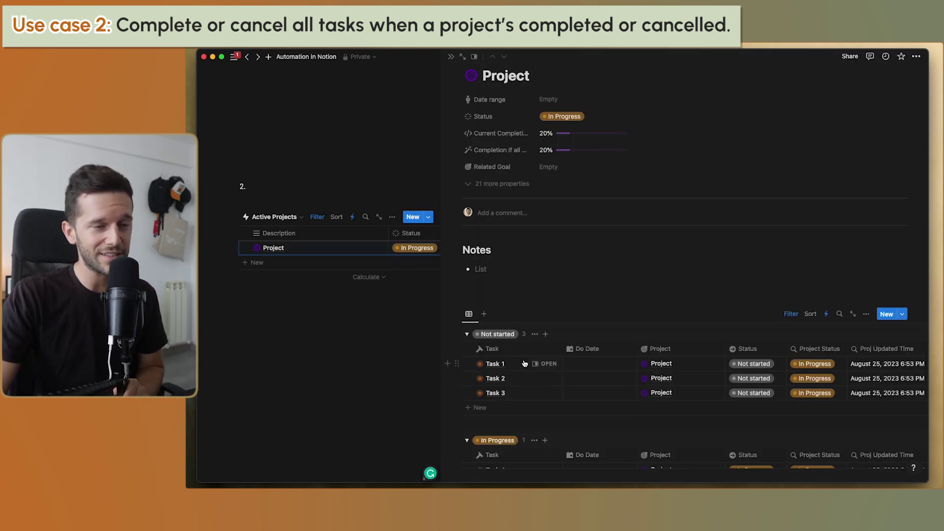
pyautogui.click(760, 364)
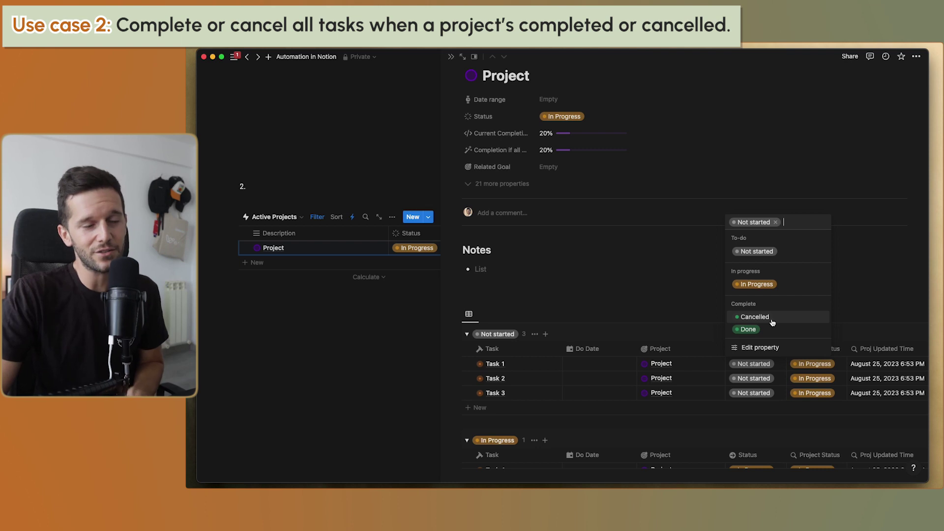
pyautogui.click(486, 297)
pyautogui.press('Escape')
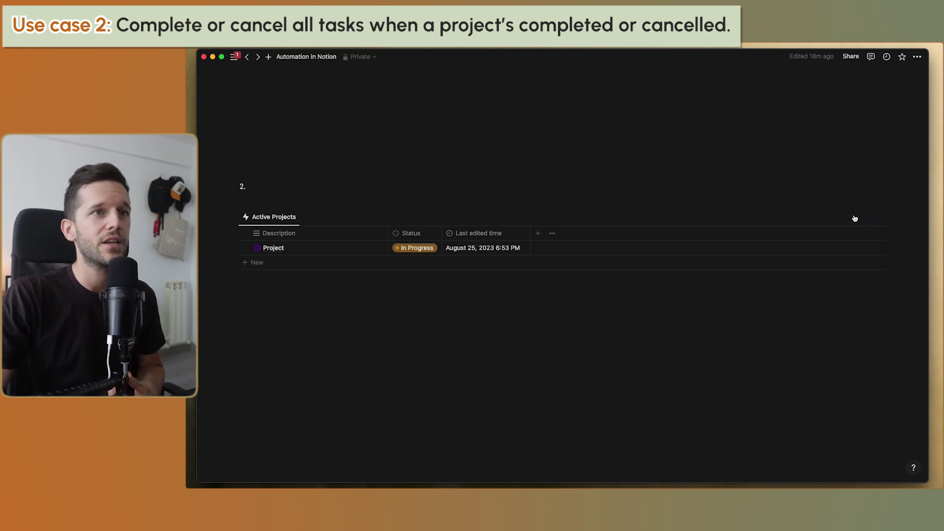
# Open the Project Cancelled -> Tasks Cancelled automation and examine its trigger and the filters of its Tasks update action
pyautogui.click(804, 217)
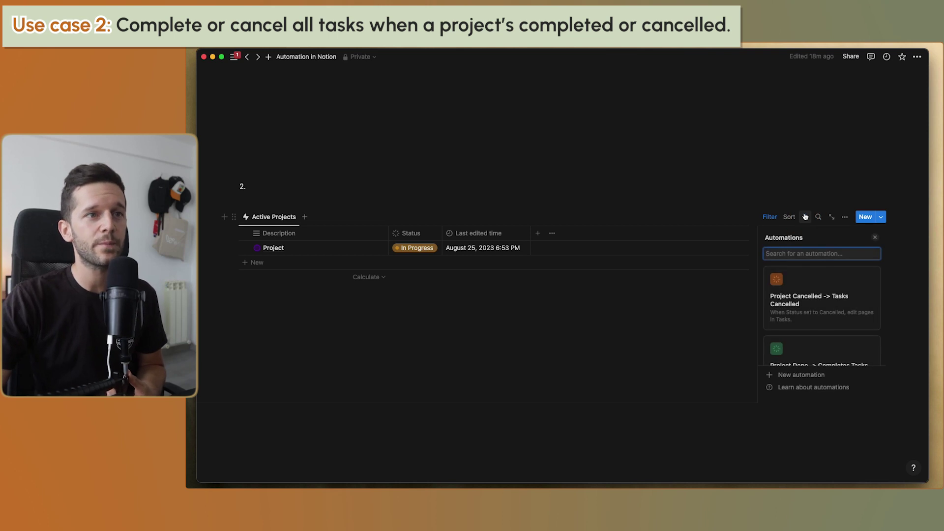
pyautogui.moveTo(809, 301); pyautogui.dragTo(805, 320)
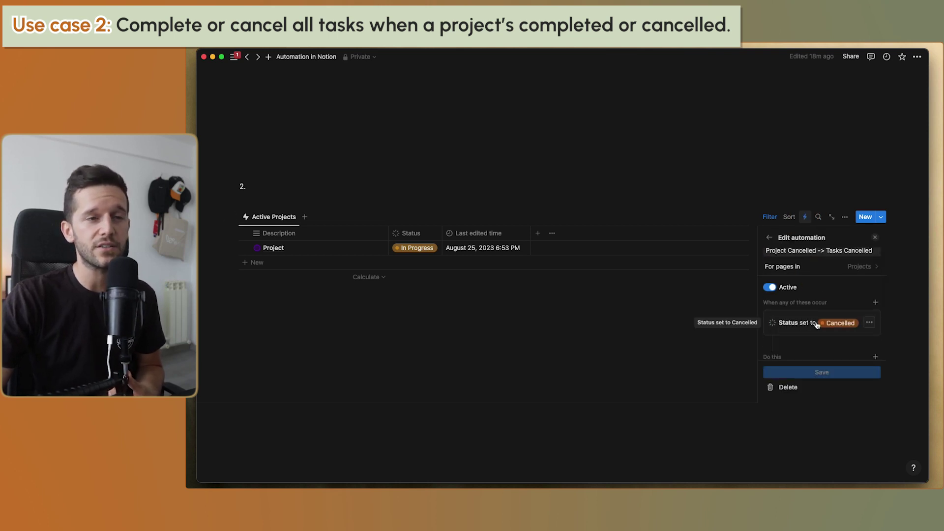
pyautogui.scroll(-4, 816, 320)
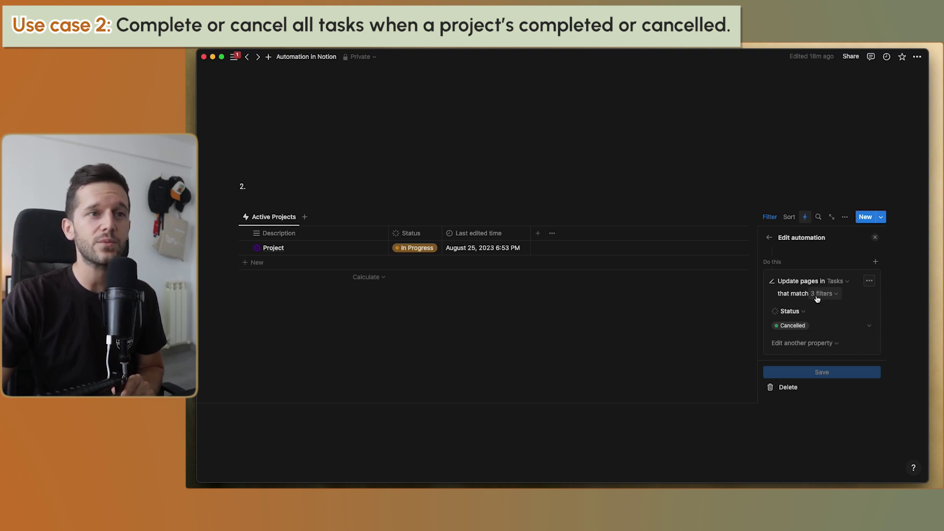
pyautogui.click(822, 296)
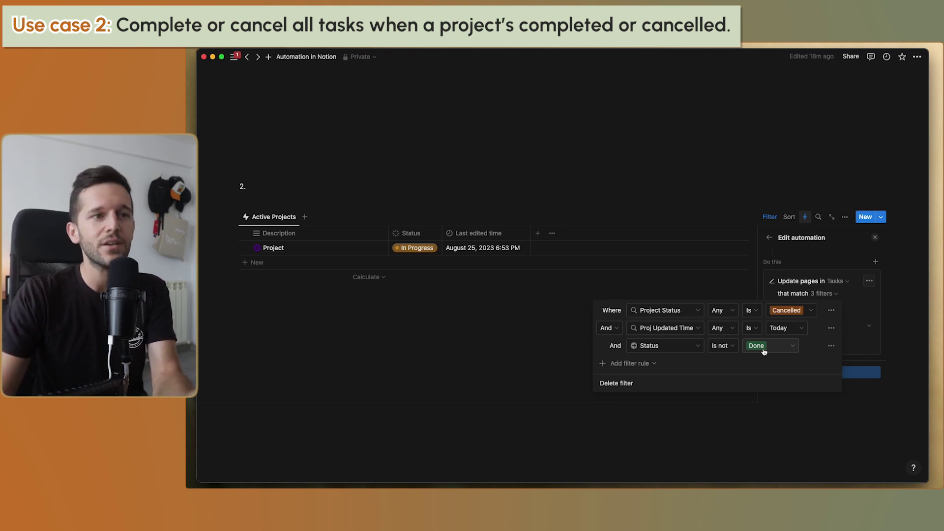
pyautogui.click(862, 316)
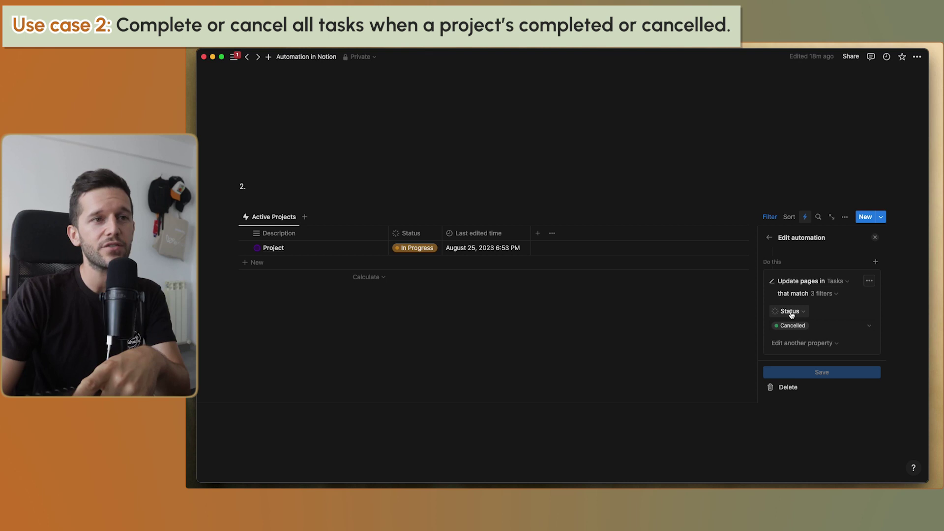
# Add a second action updating pages in Tasks, inspect its editable properties, discard it and close the automation
pyautogui.click(874, 261)
pyautogui.click(809, 308)
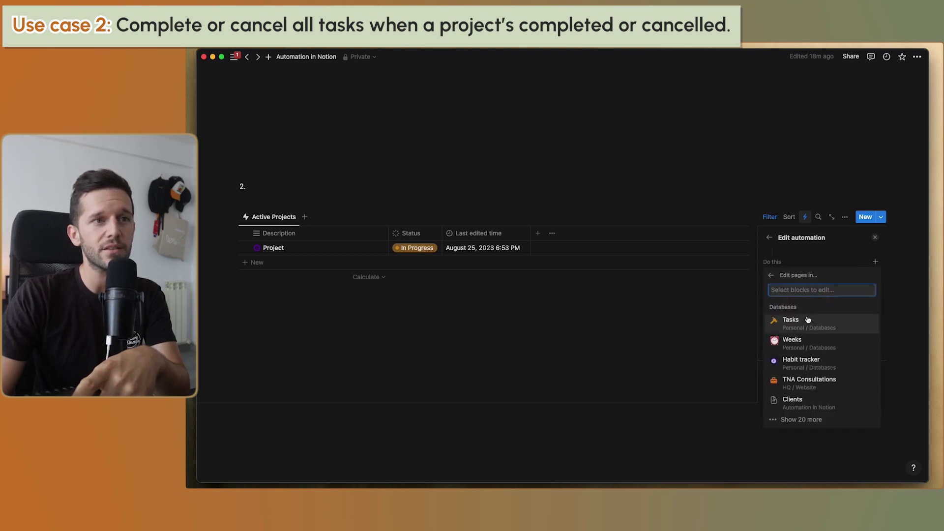
pyautogui.click(807, 324)
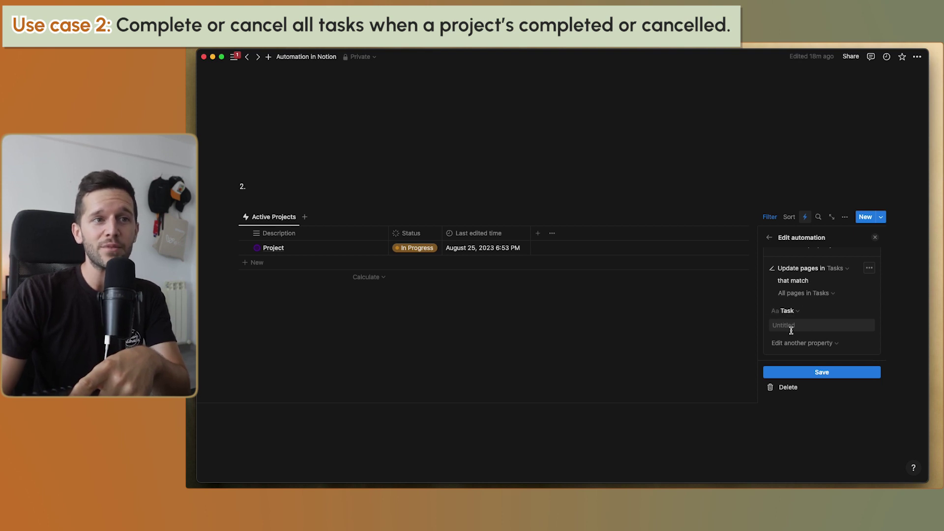
pyautogui.click(790, 327)
pyautogui.click(787, 313)
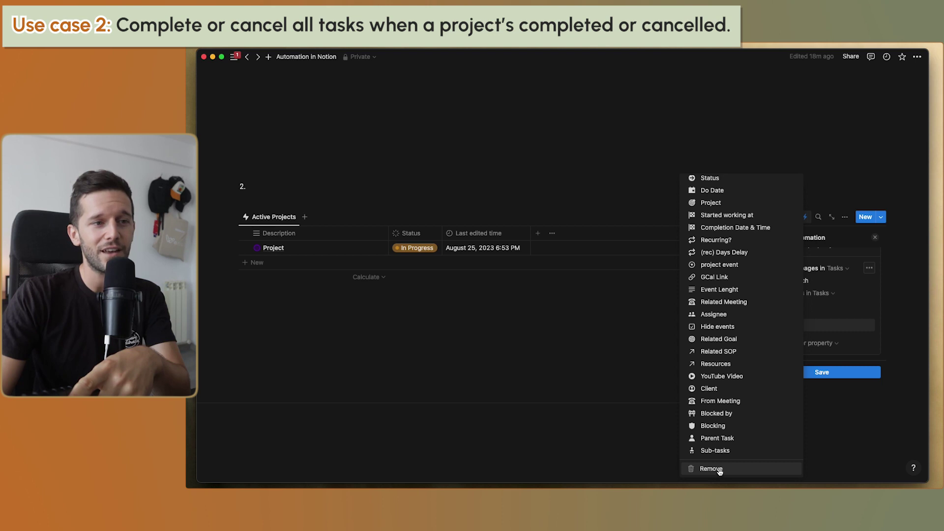
pyautogui.click(836, 312)
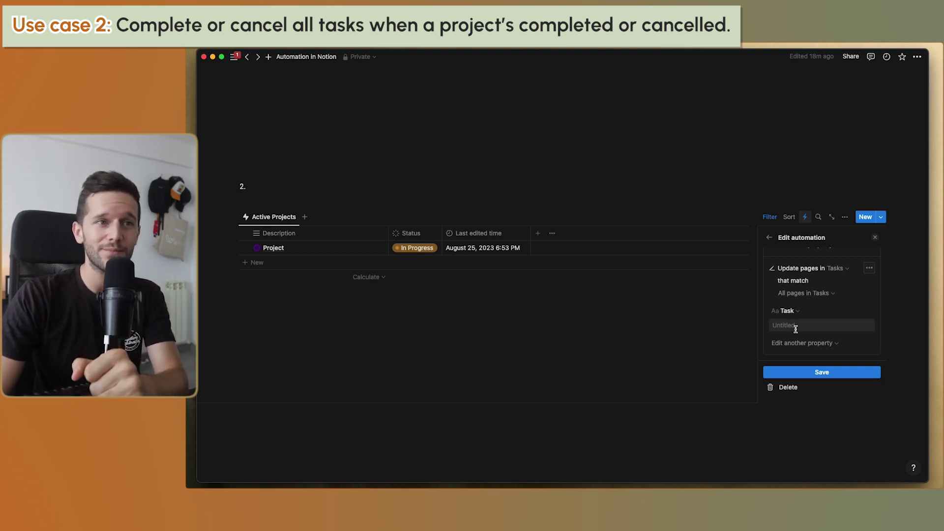
pyautogui.click(868, 267)
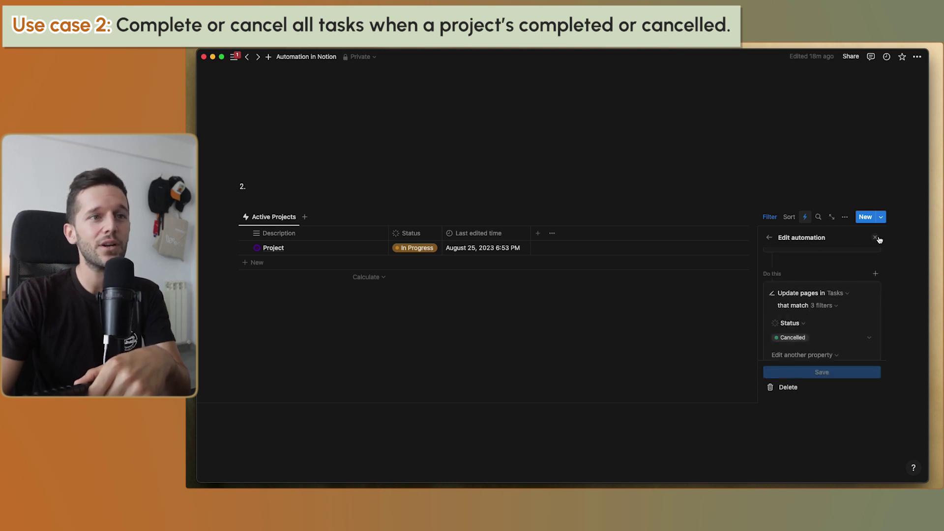
pyautogui.click(875, 240)
# Set the Status of the project to Cancelled on its page and check its tasks grouped by status
pyautogui.click(376, 247)
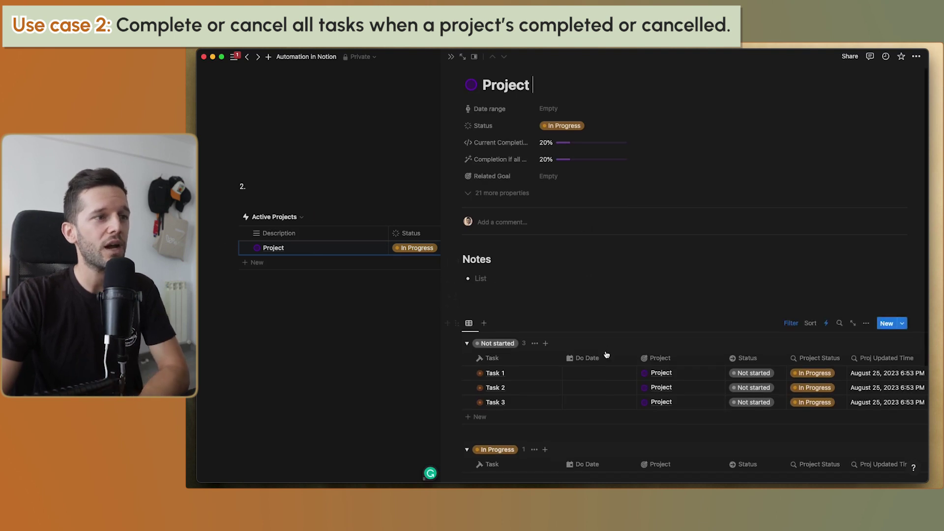
pyautogui.scroll(-1, 605, 354)
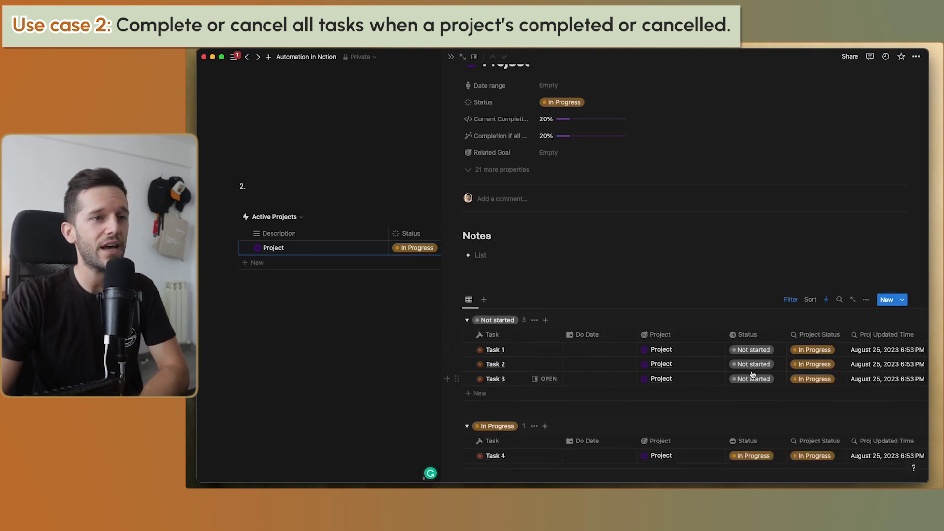
pyautogui.scroll(-2, 748, 393)
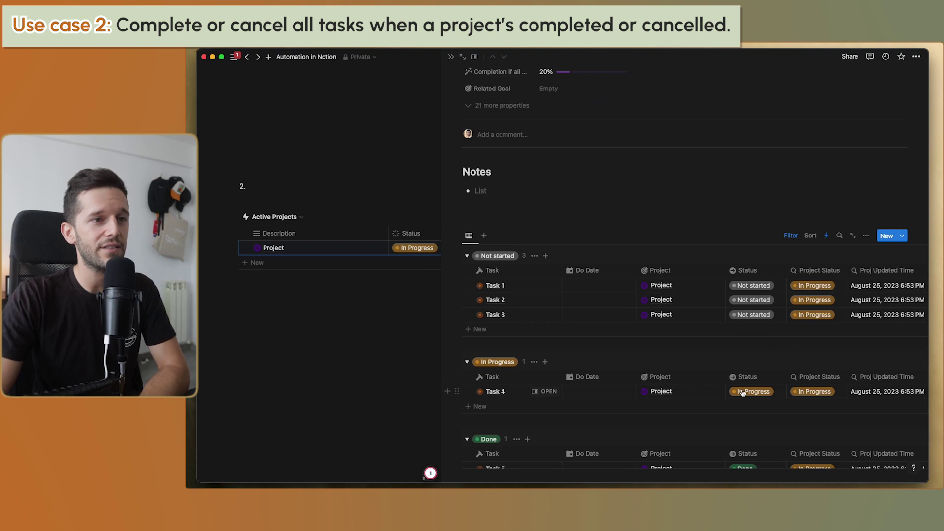
pyautogui.scroll(-1, 742, 393)
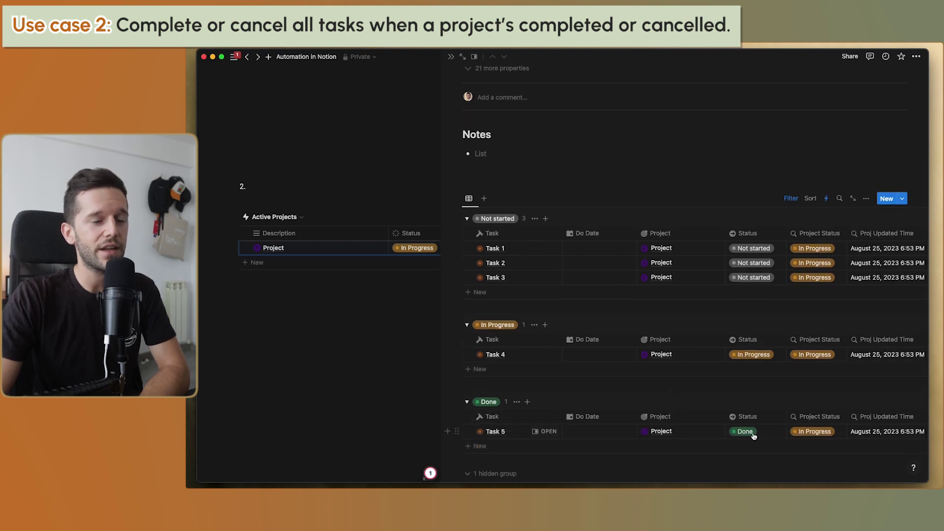
pyautogui.scroll(4, 588, 139)
pyautogui.click(588, 131)
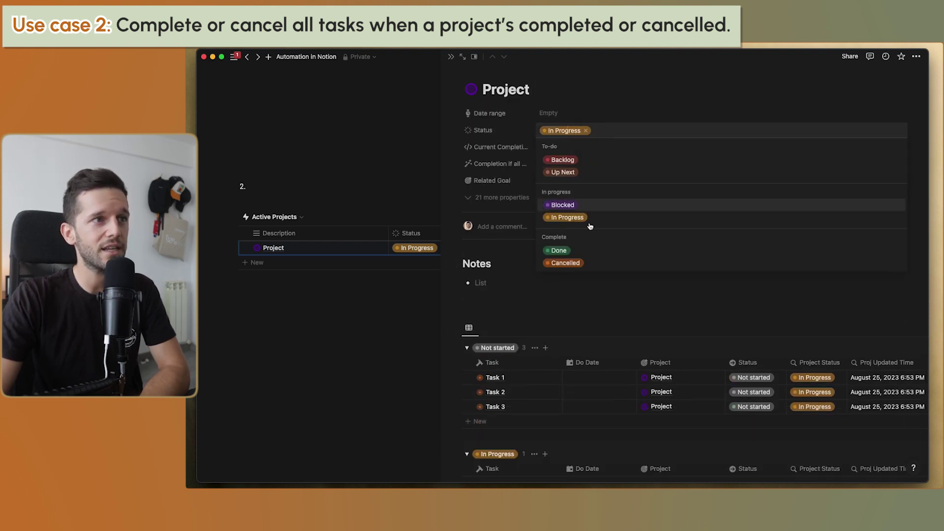
pyautogui.click(579, 264)
pyautogui.scroll(-4, 617, 284)
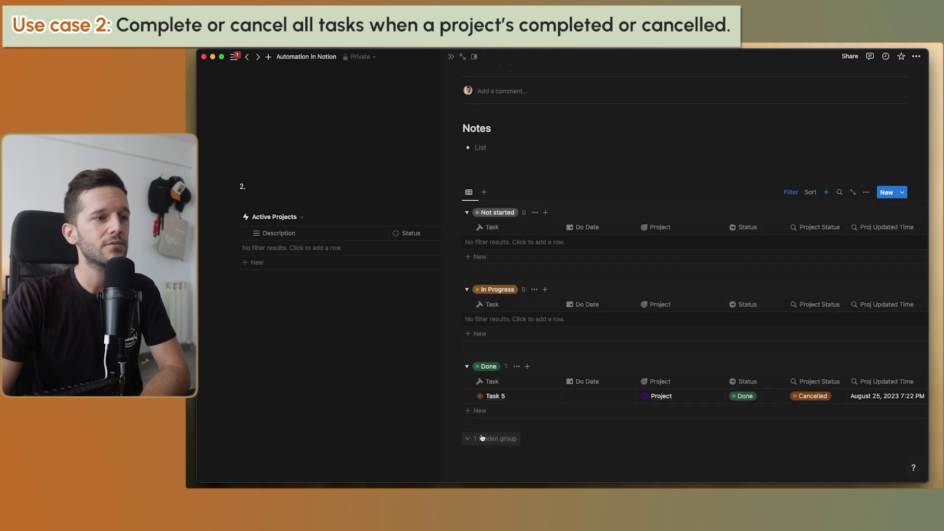
pyautogui.scroll(-3, 523, 387)
pyautogui.scroll(-1, 524, 387)
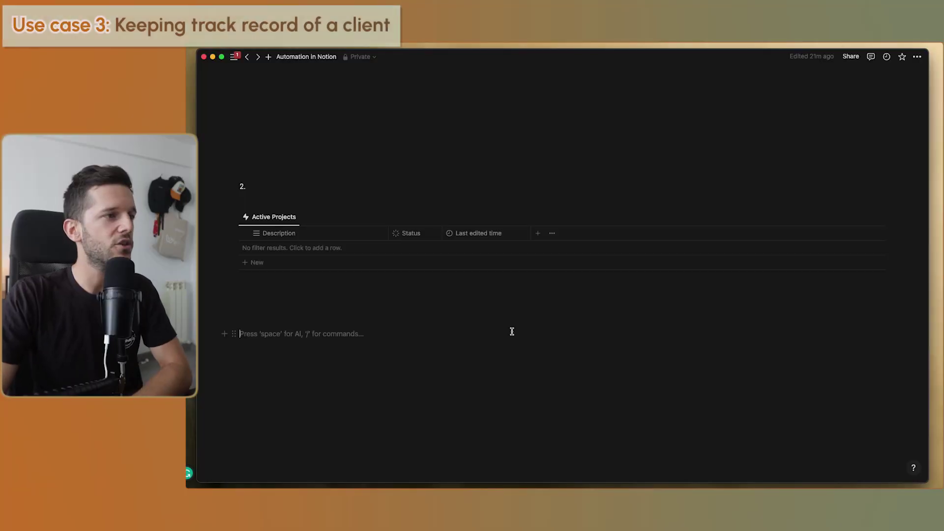
# Fill in the client's name in the blank row of the use case 3 Clients table and review its Status options
pyautogui.scroll(-10, 512, 331)
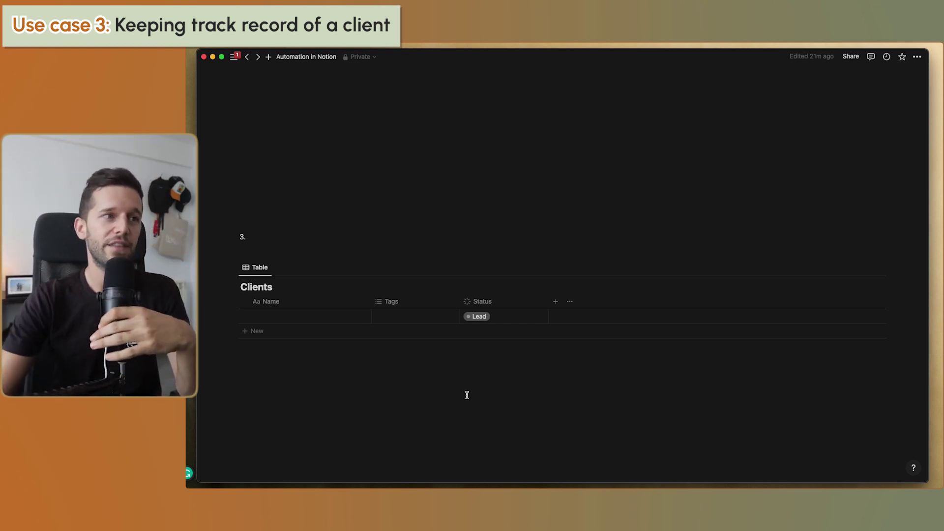
pyautogui.click(495, 321)
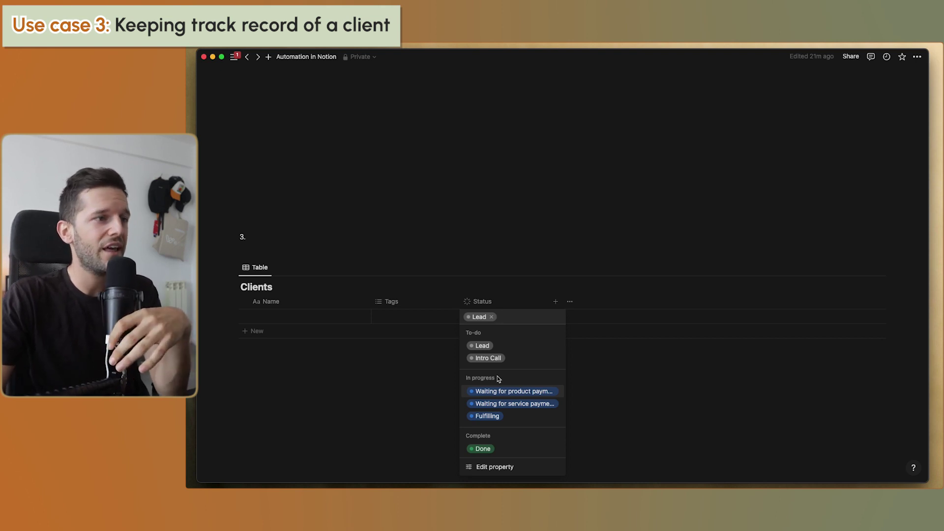
pyautogui.press('Escape')
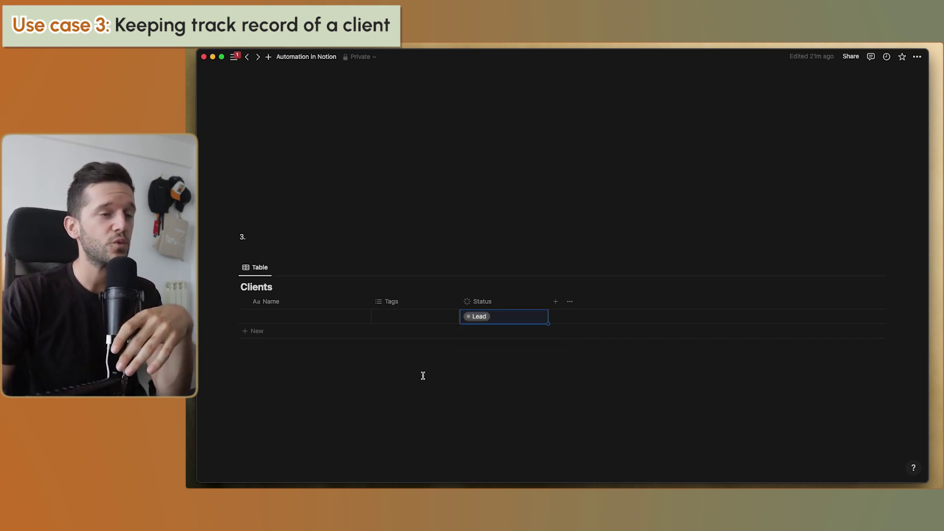
pyautogui.click(299, 319)
pyautogui.write('Daniel')
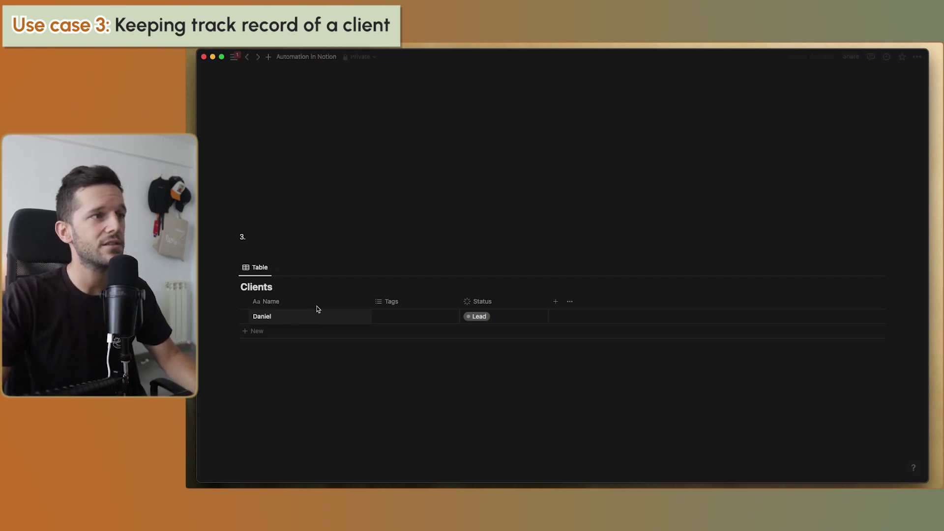
pyautogui.press('Escape')
pyautogui.click(481, 317)
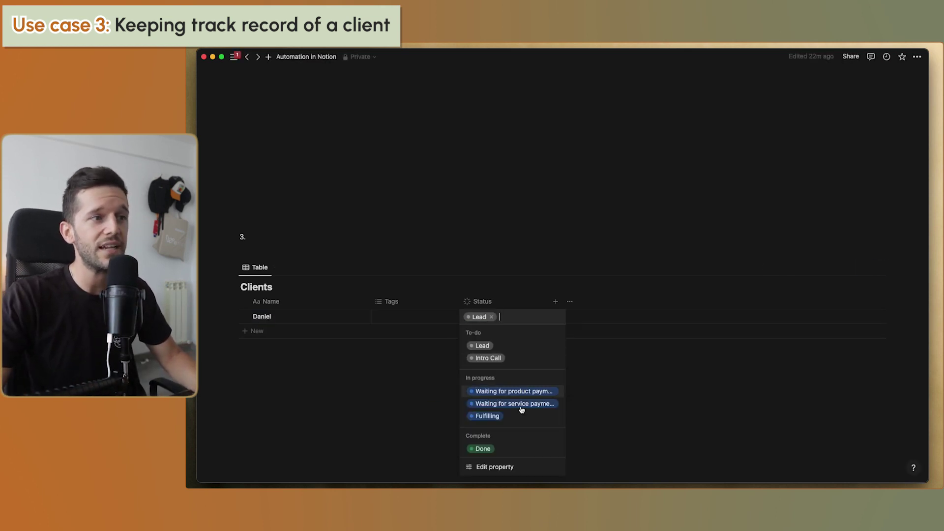
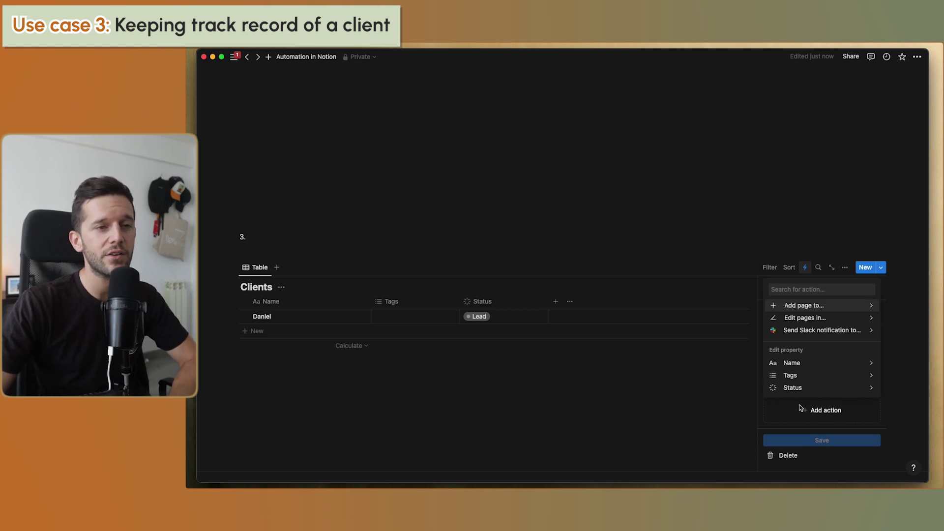
# Review the options for a Set Tags action and instead add an action that edits pages in the Clients database
pyautogui.click(797, 376)
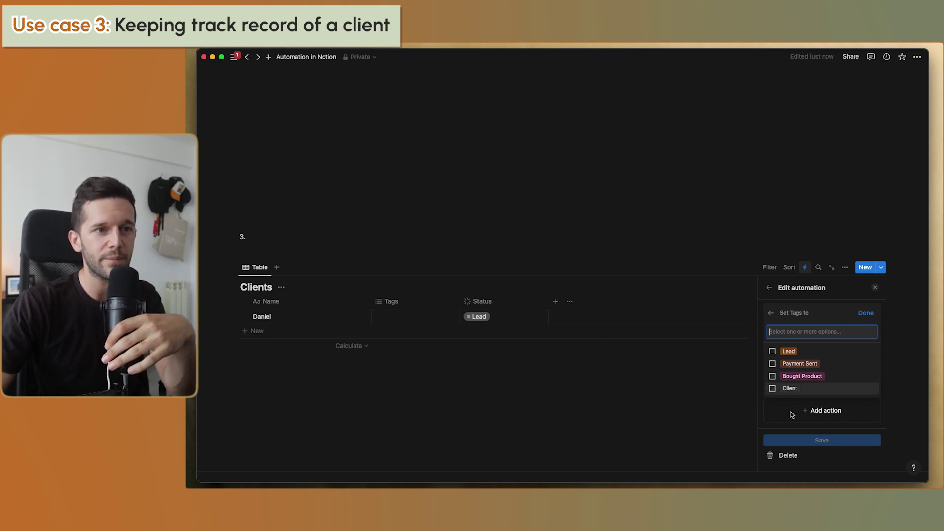
pyautogui.click(830, 411)
pyautogui.click(831, 411)
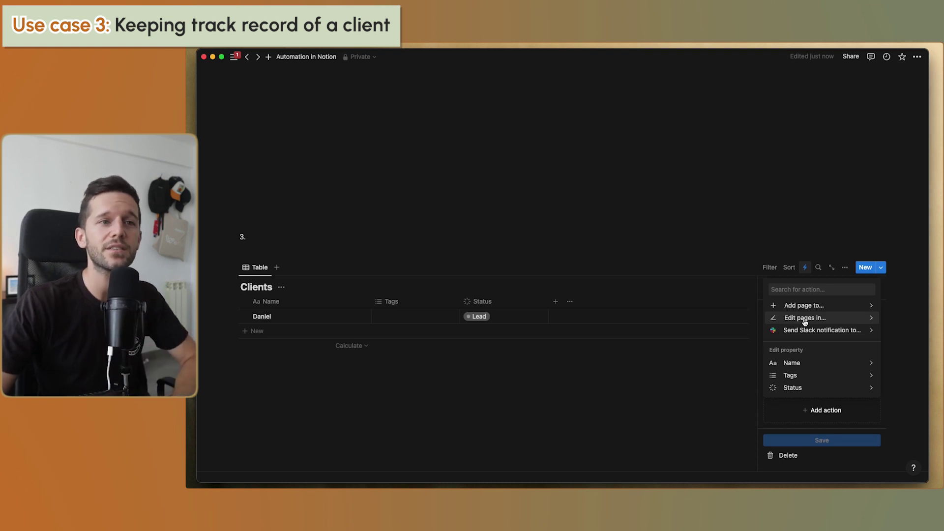
pyautogui.click(804, 319)
pyautogui.write('clients')
pyautogui.click(842, 301)
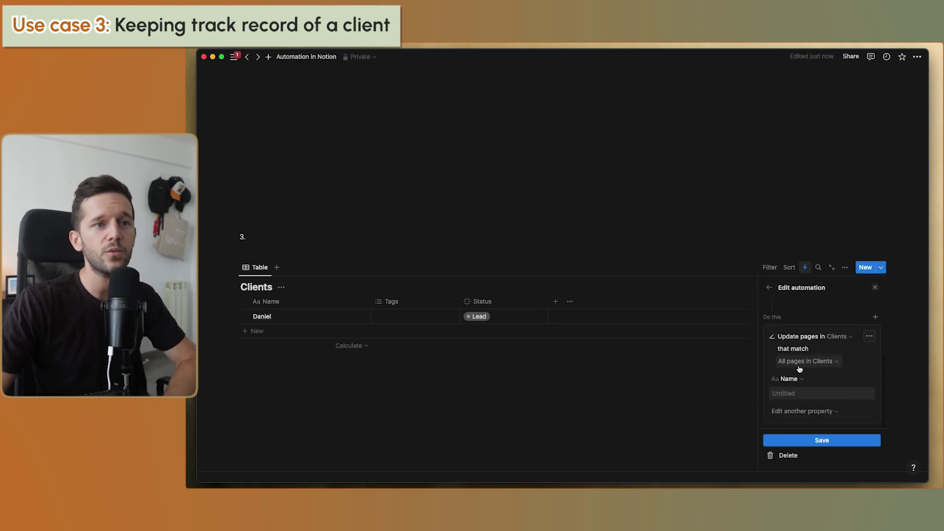
pyautogui.click(804, 362)
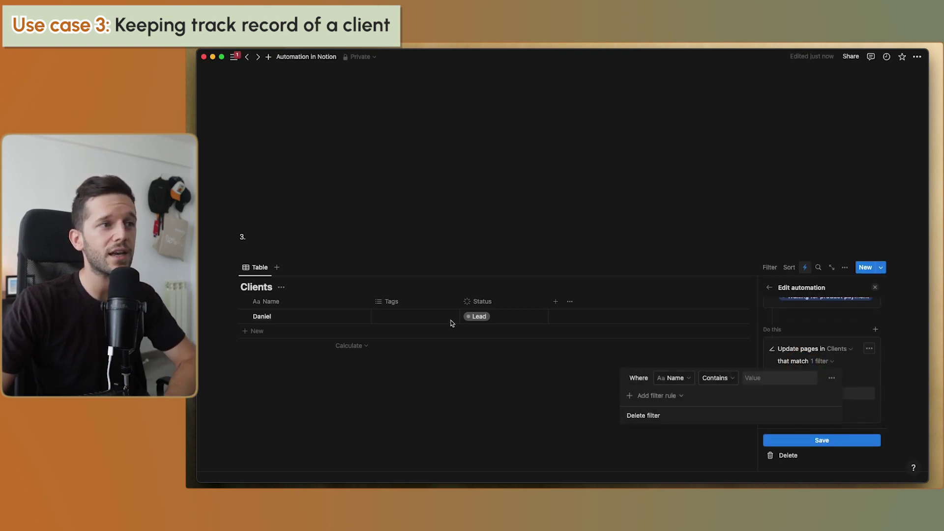
pyautogui.click(677, 382)
pyautogui.write('stat')
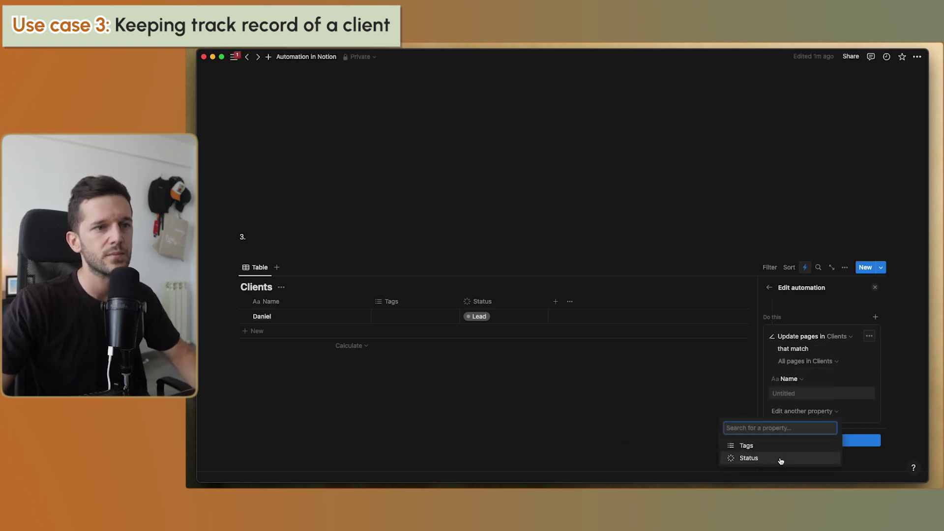
# Add the Status property to the Clients update action and set it to Waiting for product payment
pyautogui.click(780, 459)
pyautogui.scroll(-1, 800, 396)
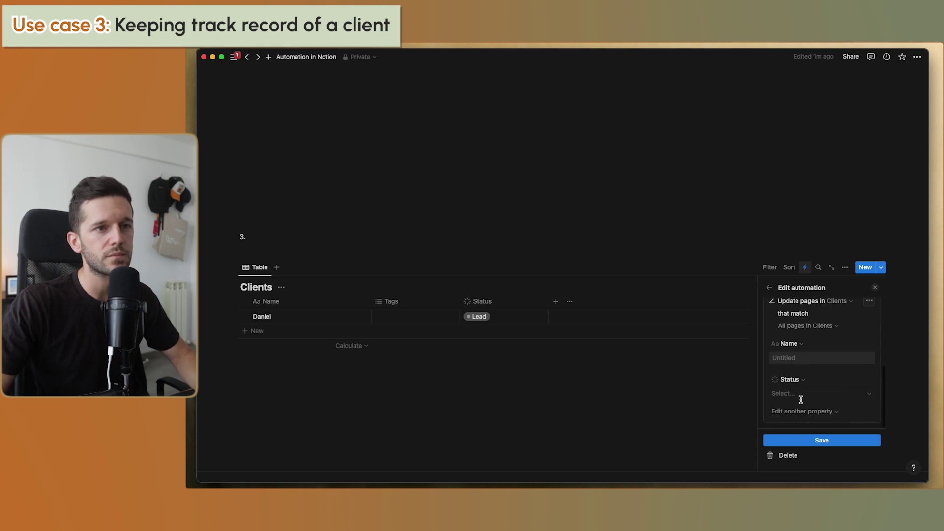
pyautogui.click(802, 395)
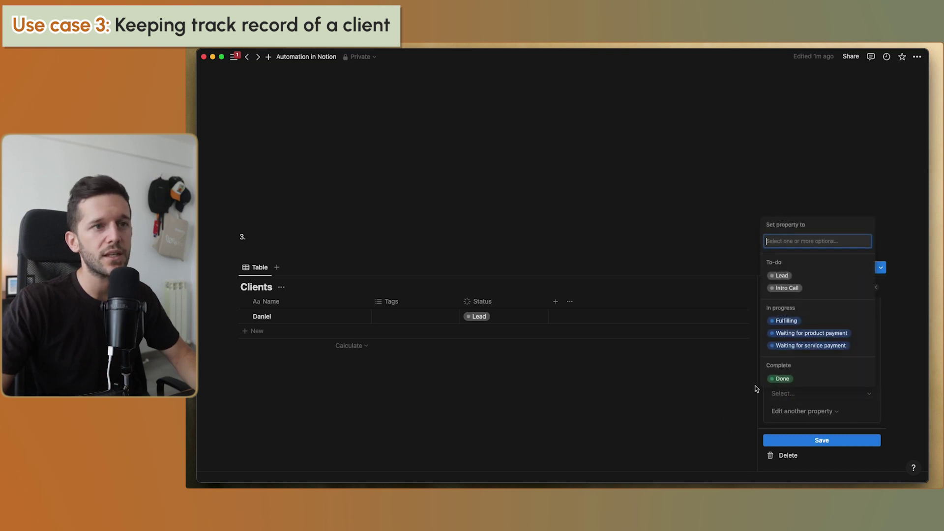
pyautogui.click(806, 333)
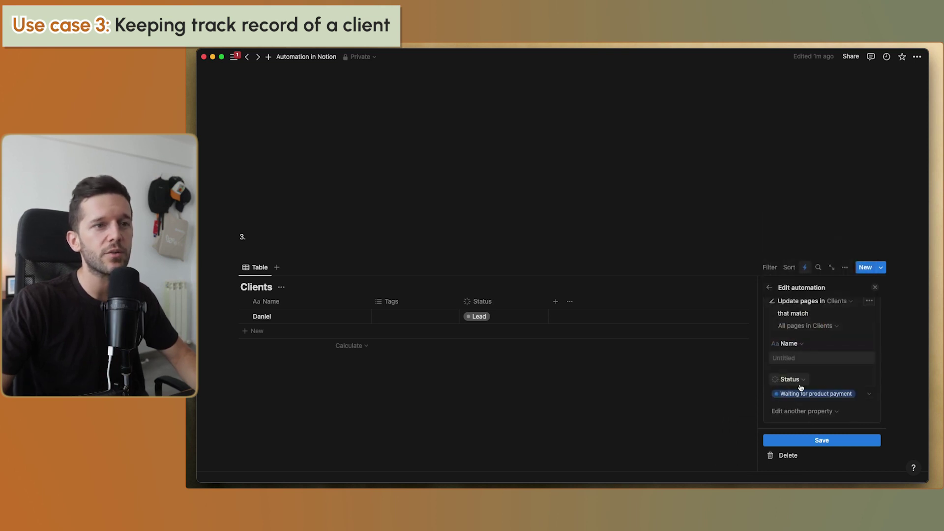
# Remove the Name property from the Clients update action and add the Tags property to it
pyautogui.click(795, 344)
pyautogui.click(753, 396)
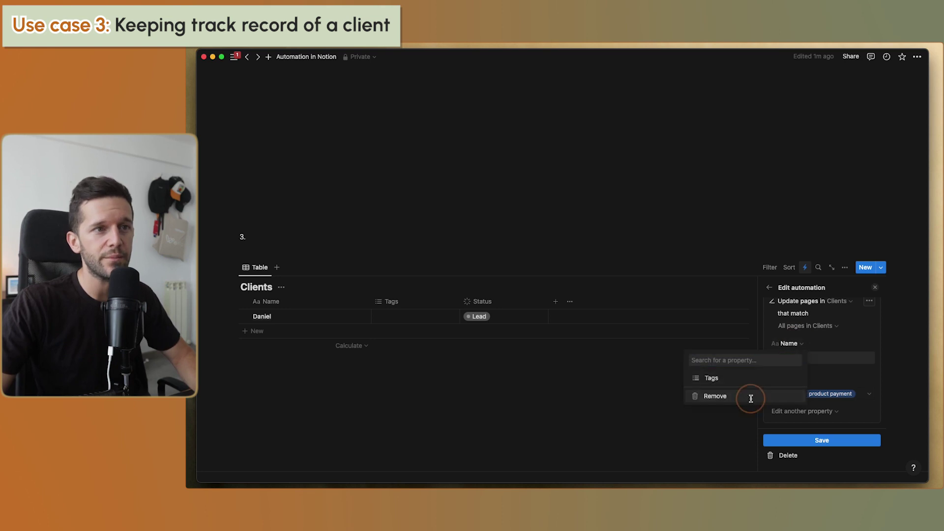
pyautogui.click(795, 412)
pyautogui.click(748, 457)
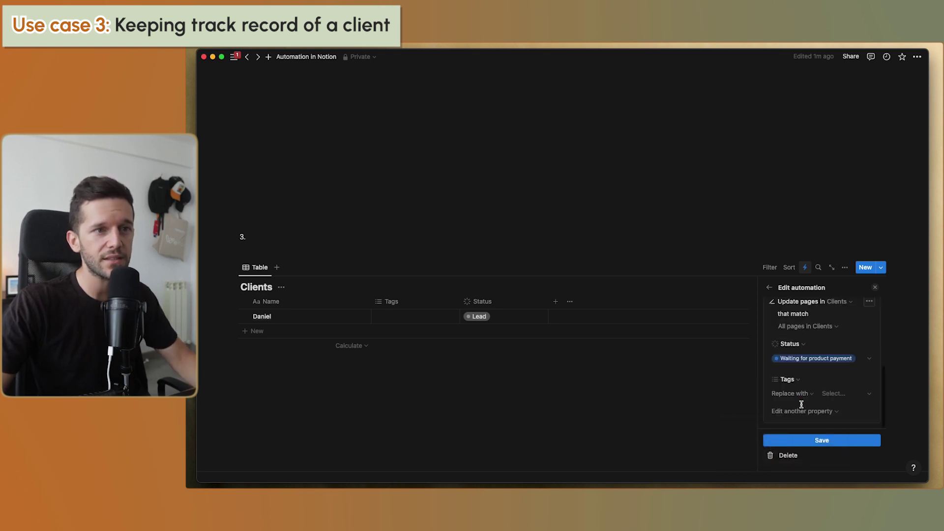
# Make the Tags edit add the Bought Product option instead of replacing the tags, and save the automation
pyautogui.click(797, 394)
pyautogui.click(717, 422)
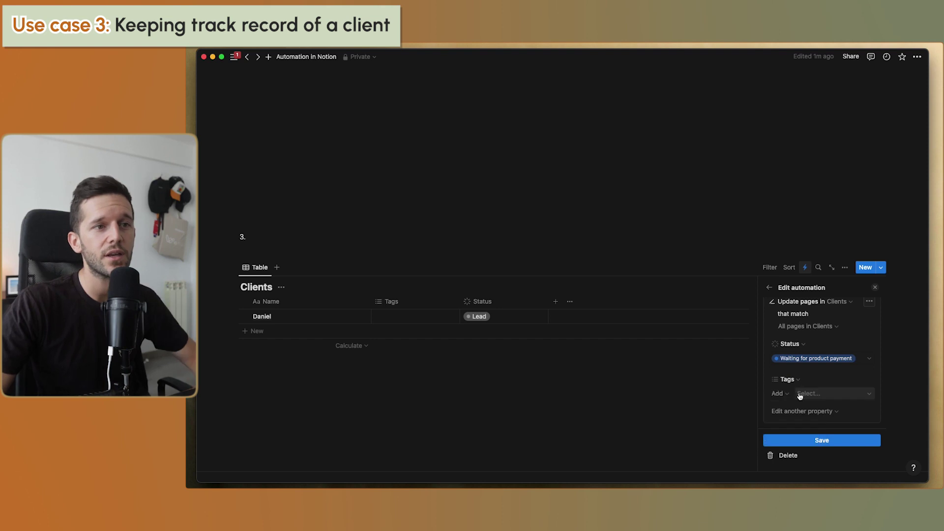
pyautogui.click(808, 393)
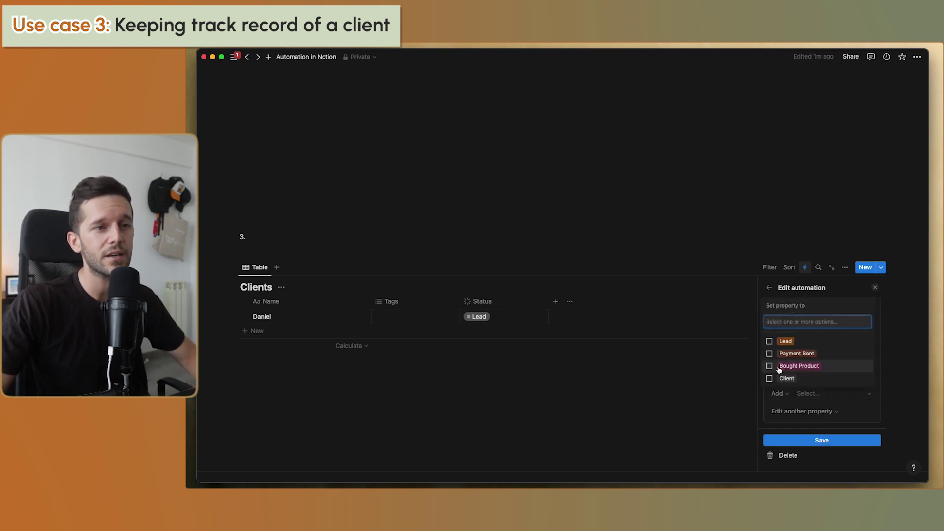
pyautogui.click(778, 367)
pyautogui.click(844, 405)
pyautogui.click(855, 439)
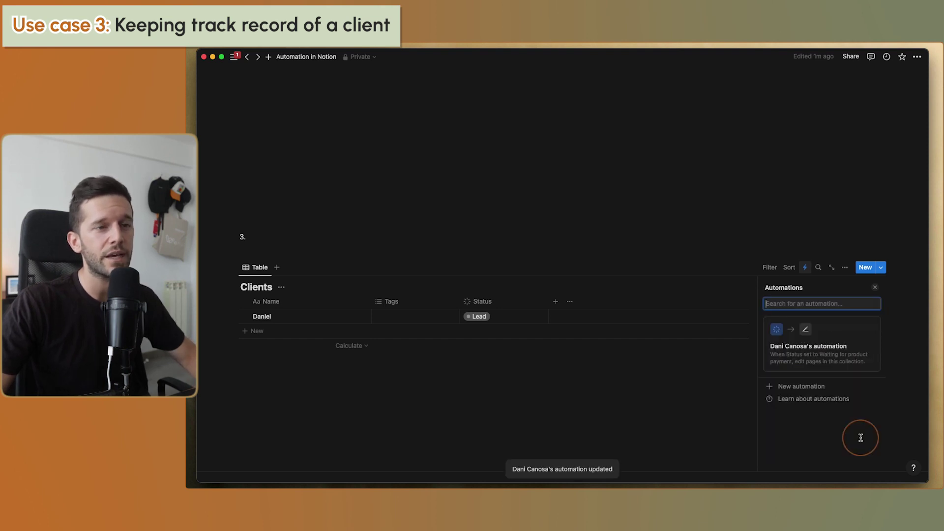
# Tag the client in the Clients table as Lead and set the client's Status to Waiting for product payment
pyautogui.click(419, 316)
pyautogui.click(399, 346)
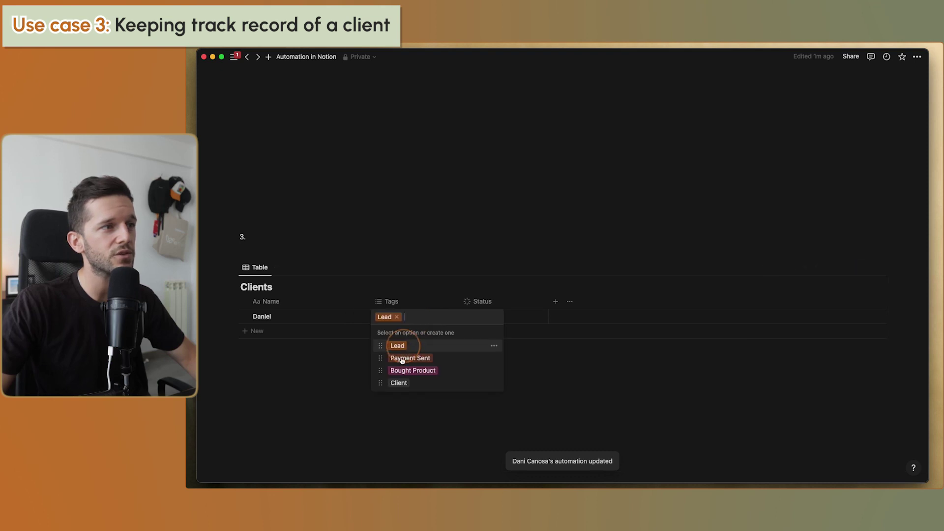
pyautogui.click(508, 403)
pyautogui.click(481, 316)
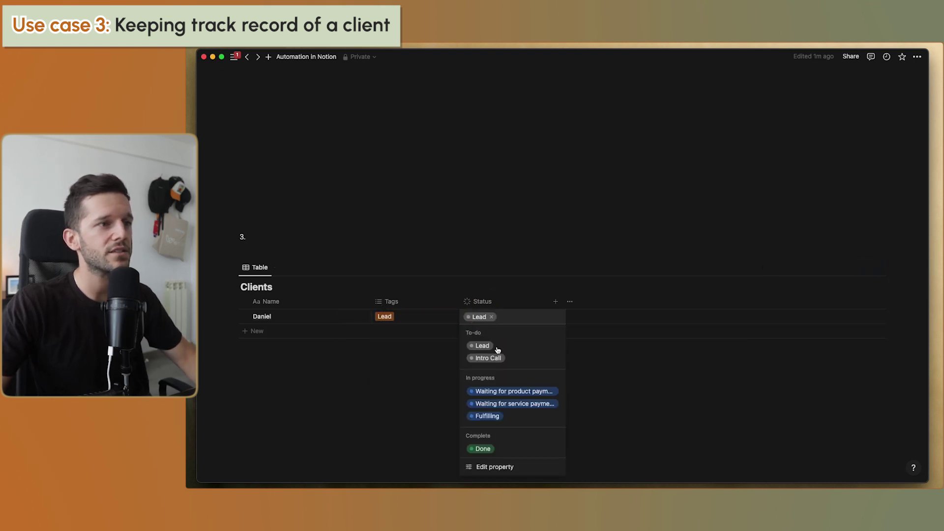
pyautogui.click(510, 391)
pyautogui.click(468, 385)
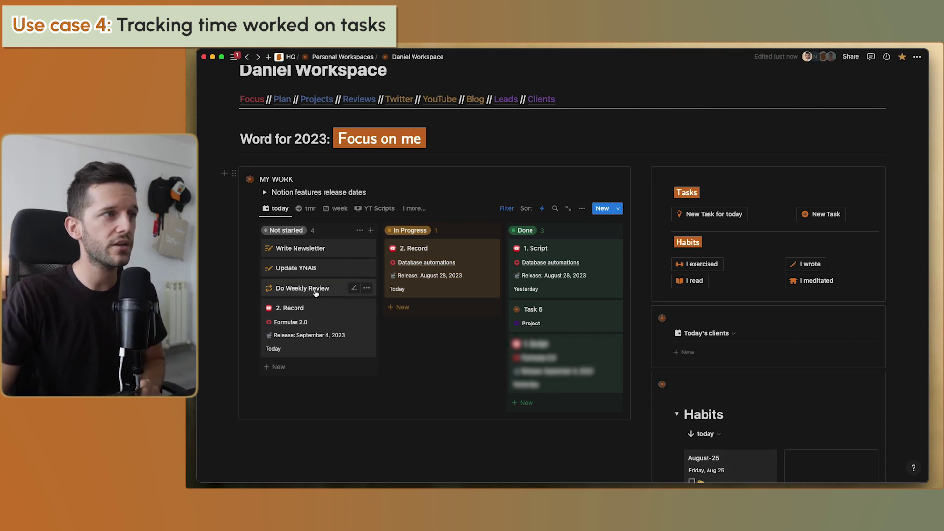
# Open the DB views for automations page from the personal Databases page
pyautogui.moveTo(326, 293)
pyautogui.mouseDown()
pyautogui.moveTo(417, 295)
pyautogui.moveTo(315, 289)
pyautogui.moveTo(416, 305)
pyautogui.moveTo(318, 303)
pyautogui.moveTo(322, 295)
pyautogui.mouseUp()
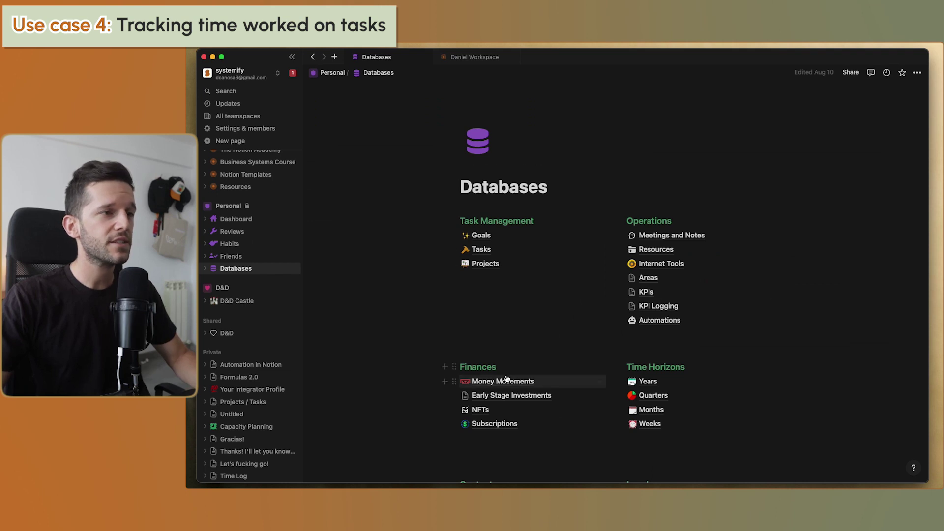
pyautogui.scroll(-5, 506, 376)
pyautogui.scroll(-3, 505, 375)
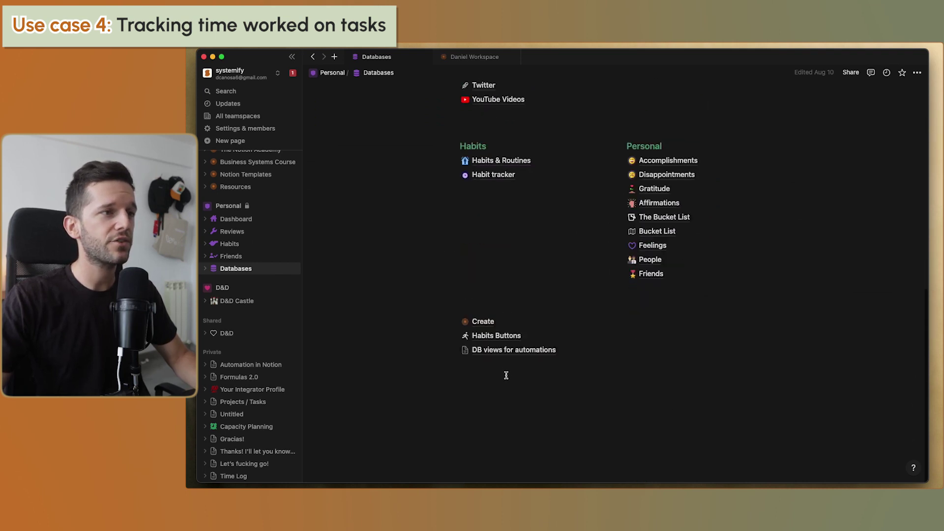
pyautogui.click(488, 350)
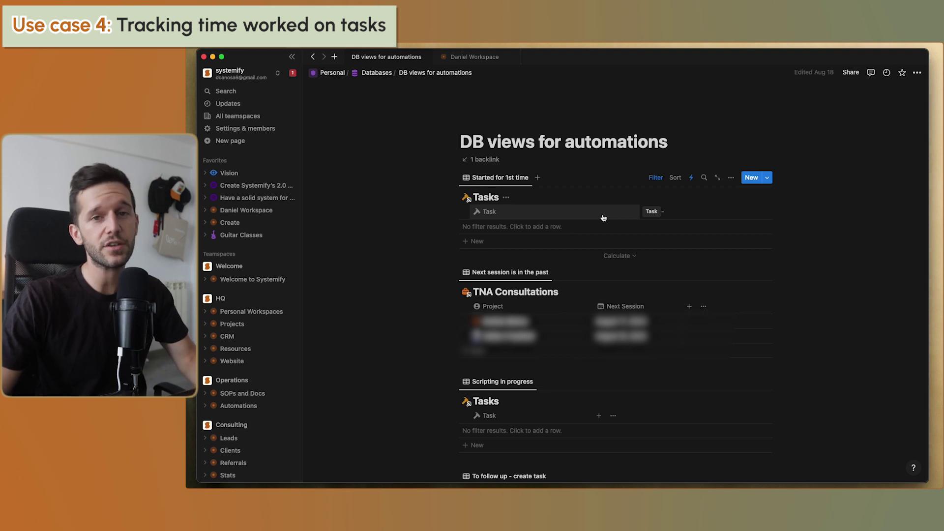
# Examine the Task starts automation of the Started for 1st time view and show the view's filters
pyautogui.click(691, 178)
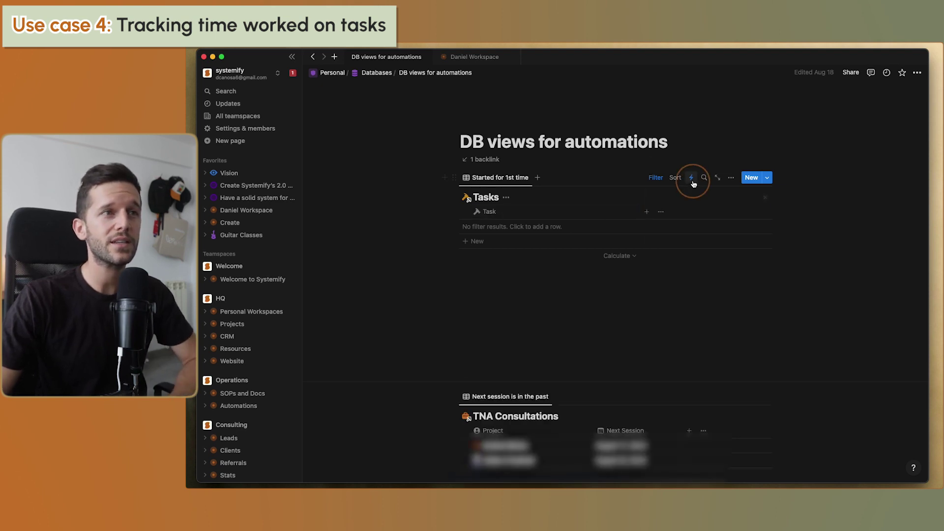
pyautogui.click(697, 265)
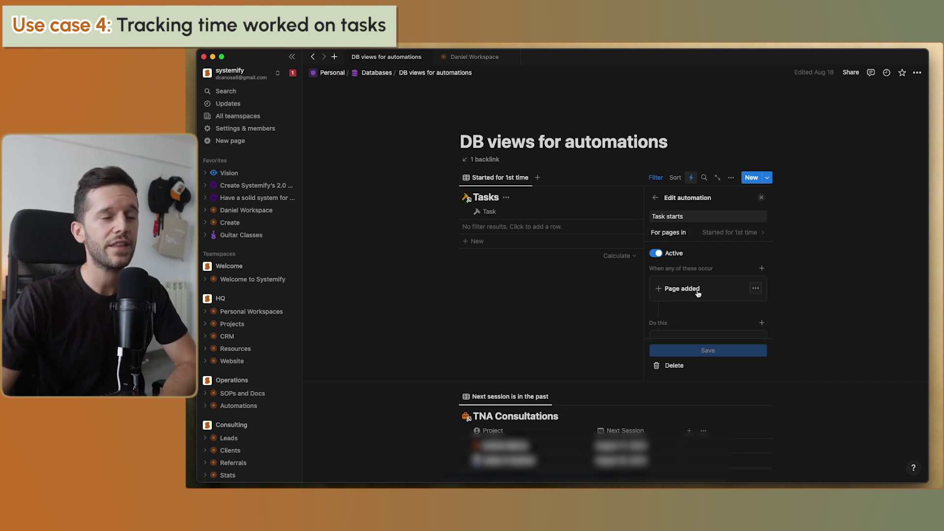
pyautogui.click(654, 179)
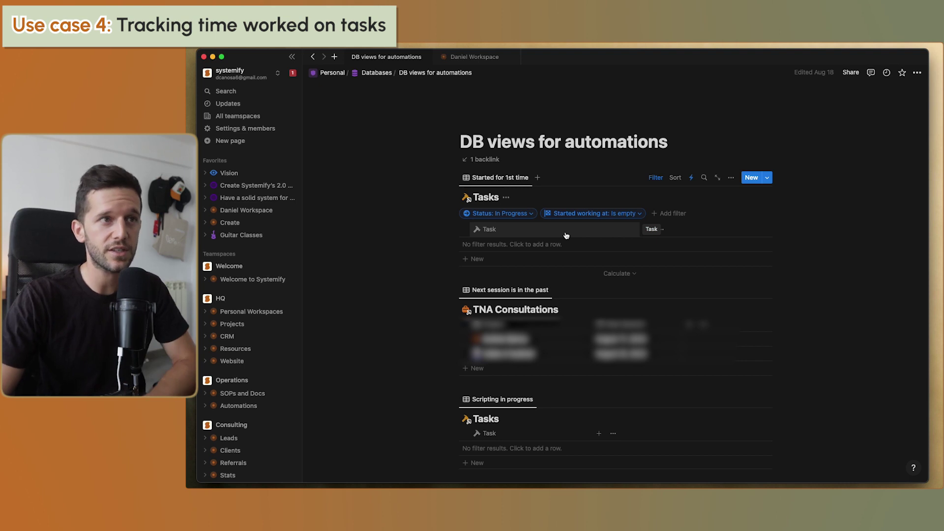
# Reopen the Task starts automation and review the date options of its action that sets Started working at
pyautogui.click(690, 177)
pyautogui.click(694, 249)
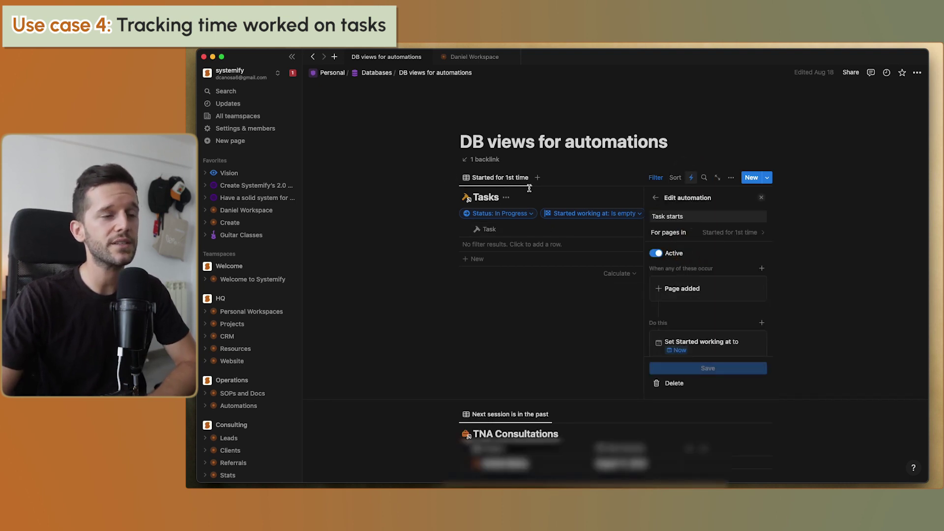
pyautogui.scroll(-1, 681, 305)
pyautogui.click(710, 333)
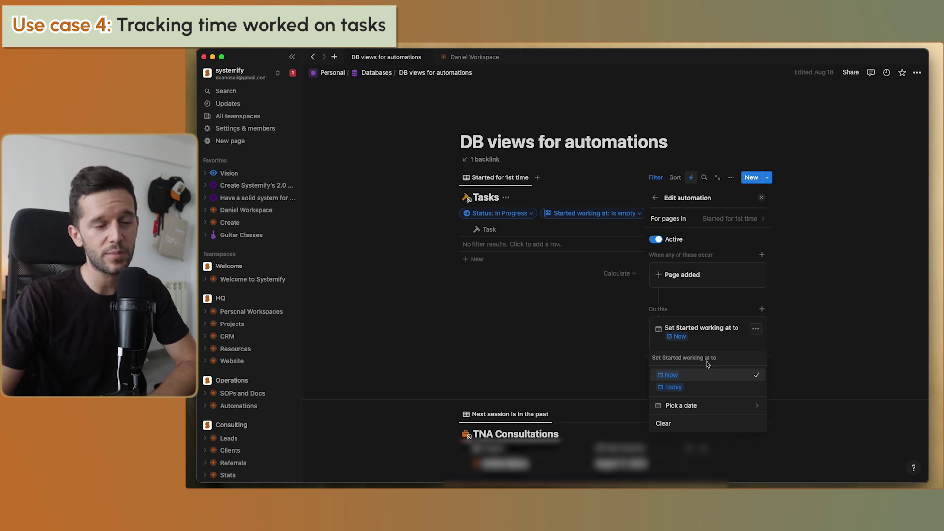
pyautogui.click(700, 346)
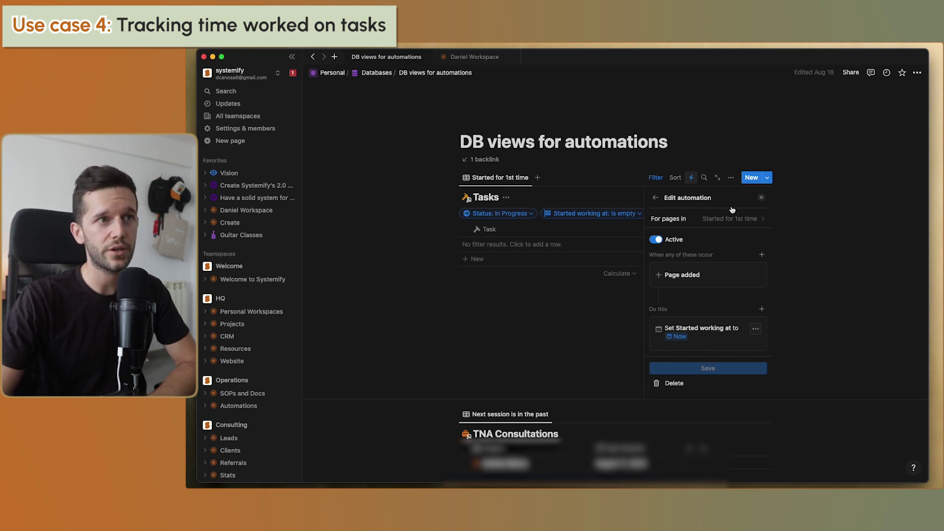
pyautogui.press('Escape')
# Move the Do Weekly Review task to In Progress on the workspace's today board and check Started working at on its page
pyautogui.click(475, 57)
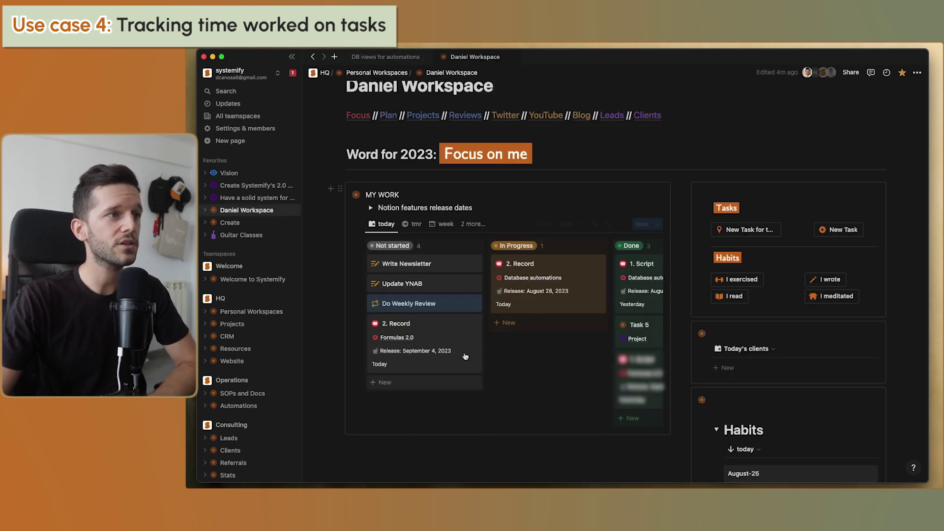
pyautogui.hotkey('ctrl', '\\')
pyautogui.moveTo(320, 306); pyautogui.dragTo(417, 322)
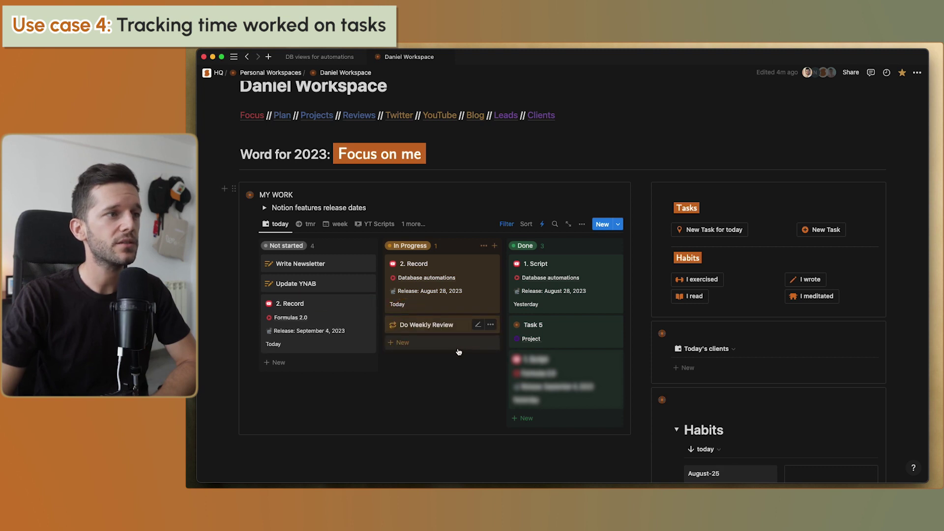
pyautogui.click(456, 326)
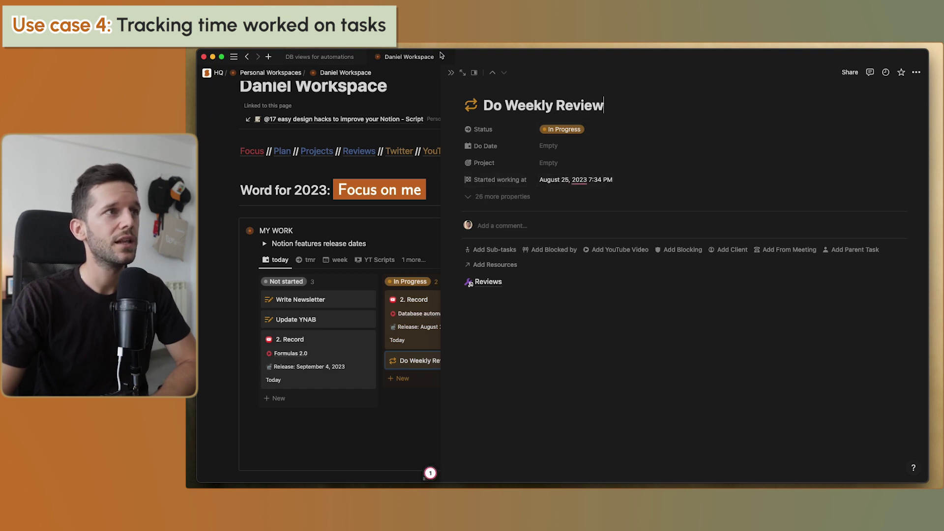
pyautogui.click(450, 74)
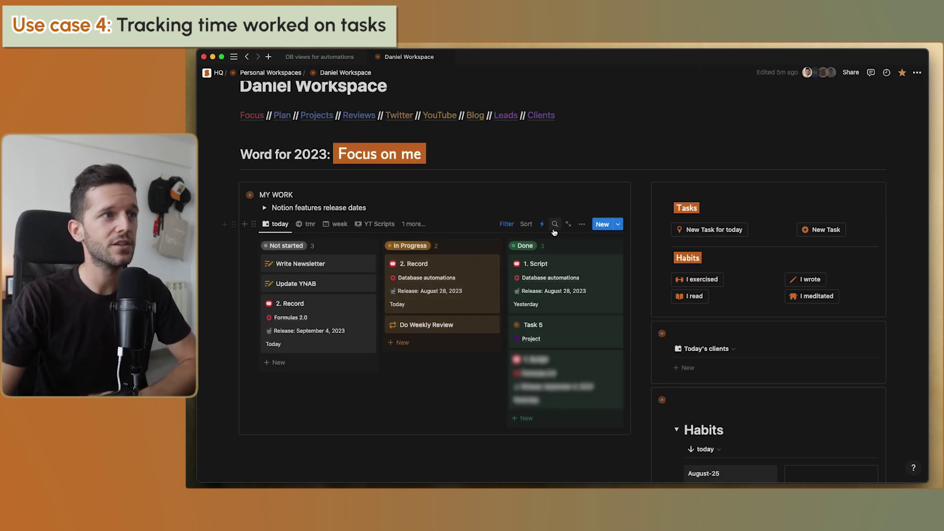
# Move the Do Weekly Review task from In Progress to Done and open its page
pyautogui.moveTo(448, 327); pyautogui.dragTo(532, 290)
pyautogui.click(532, 290)
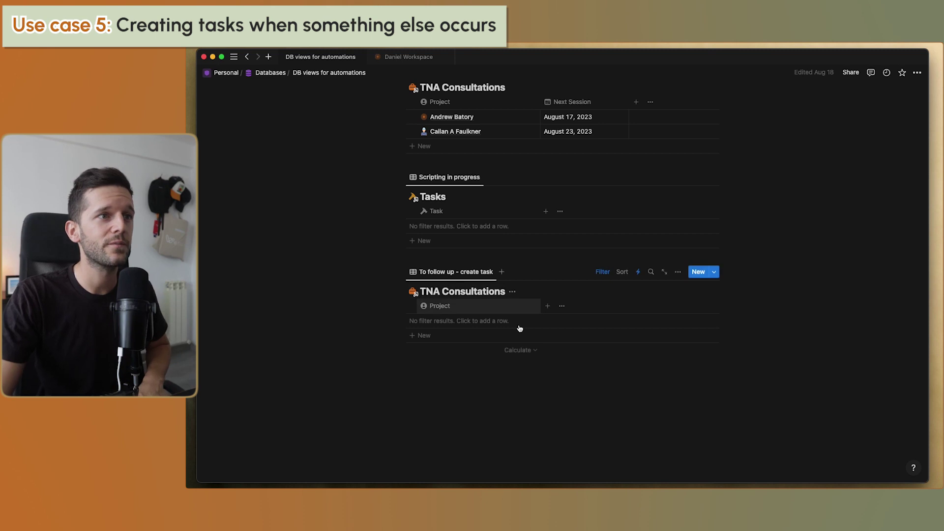
# Check the filter of the To follow up - create task view of TNA Consultations
pyautogui.click(601, 273)
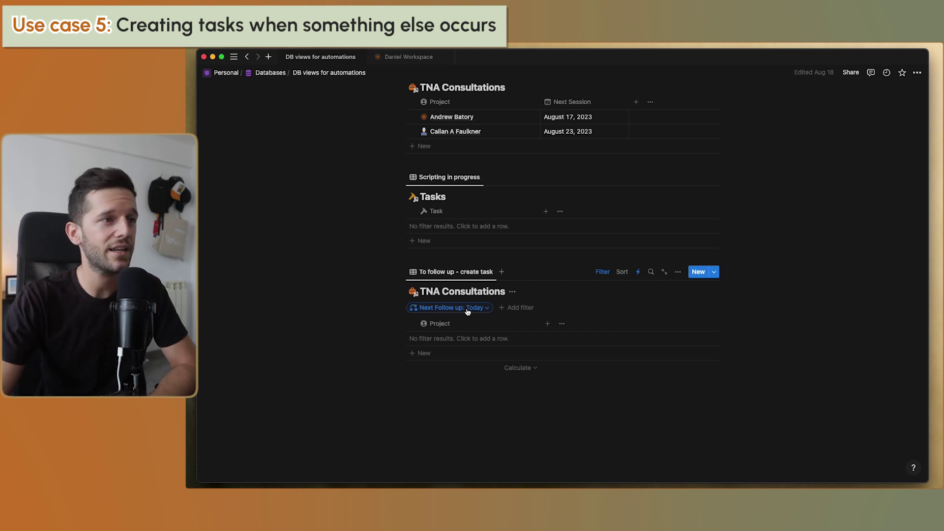
pyautogui.scroll(-1, 541, 295)
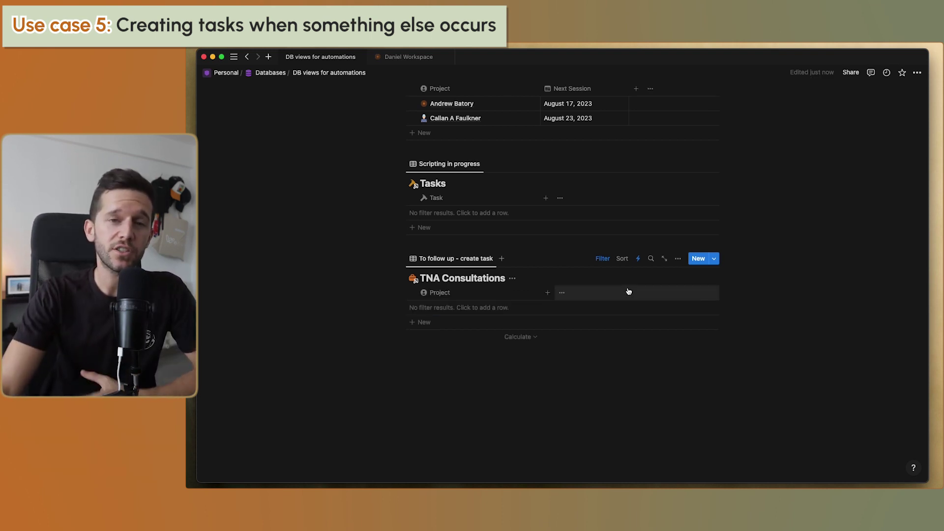